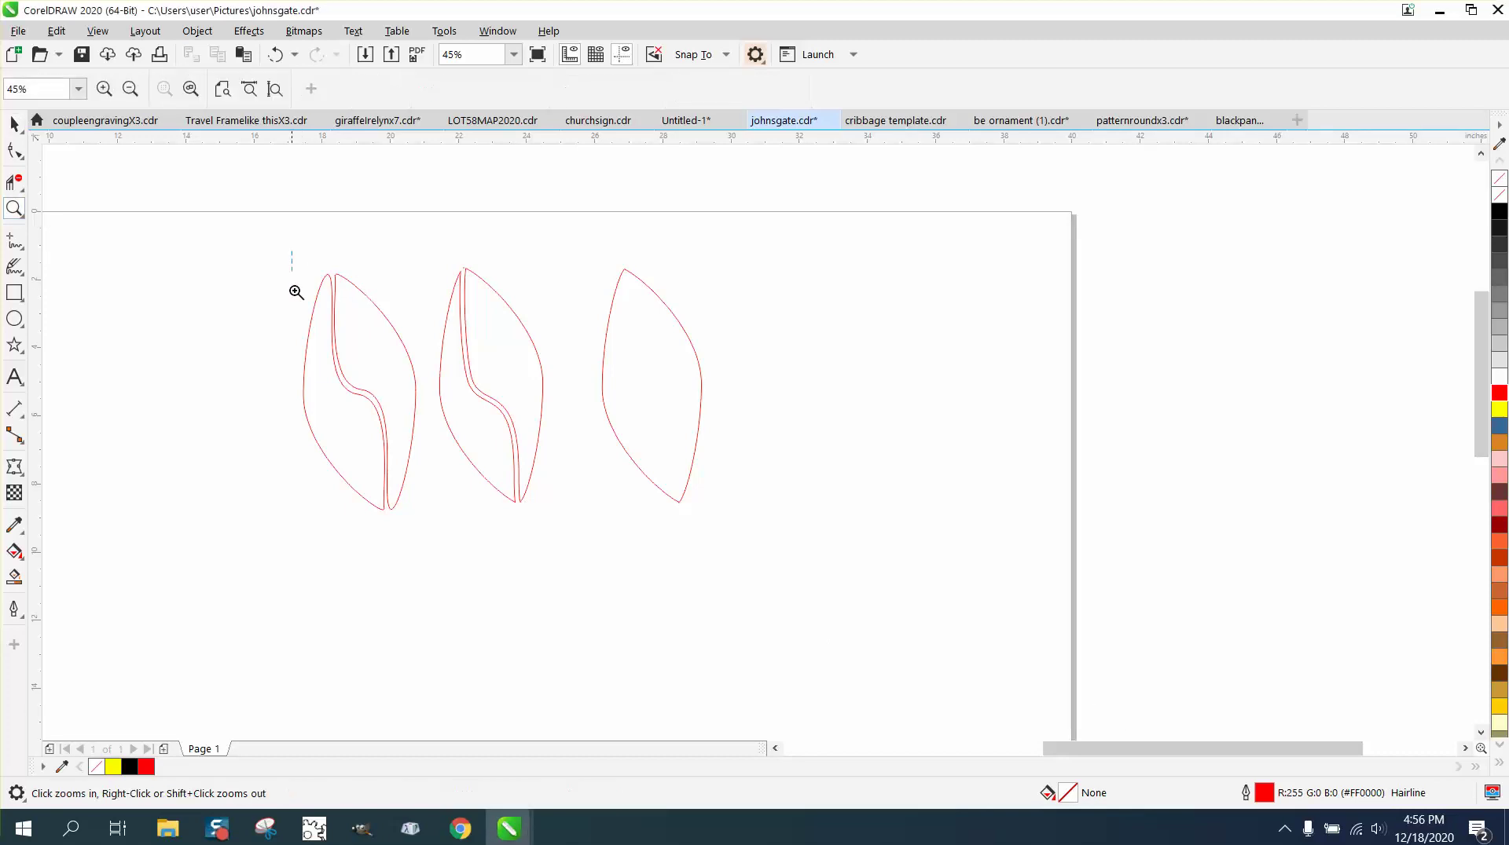
Step: Zoom from 45% to 92% so the three red leaf outlines fill the view
drag(293, 255, 672, 546)
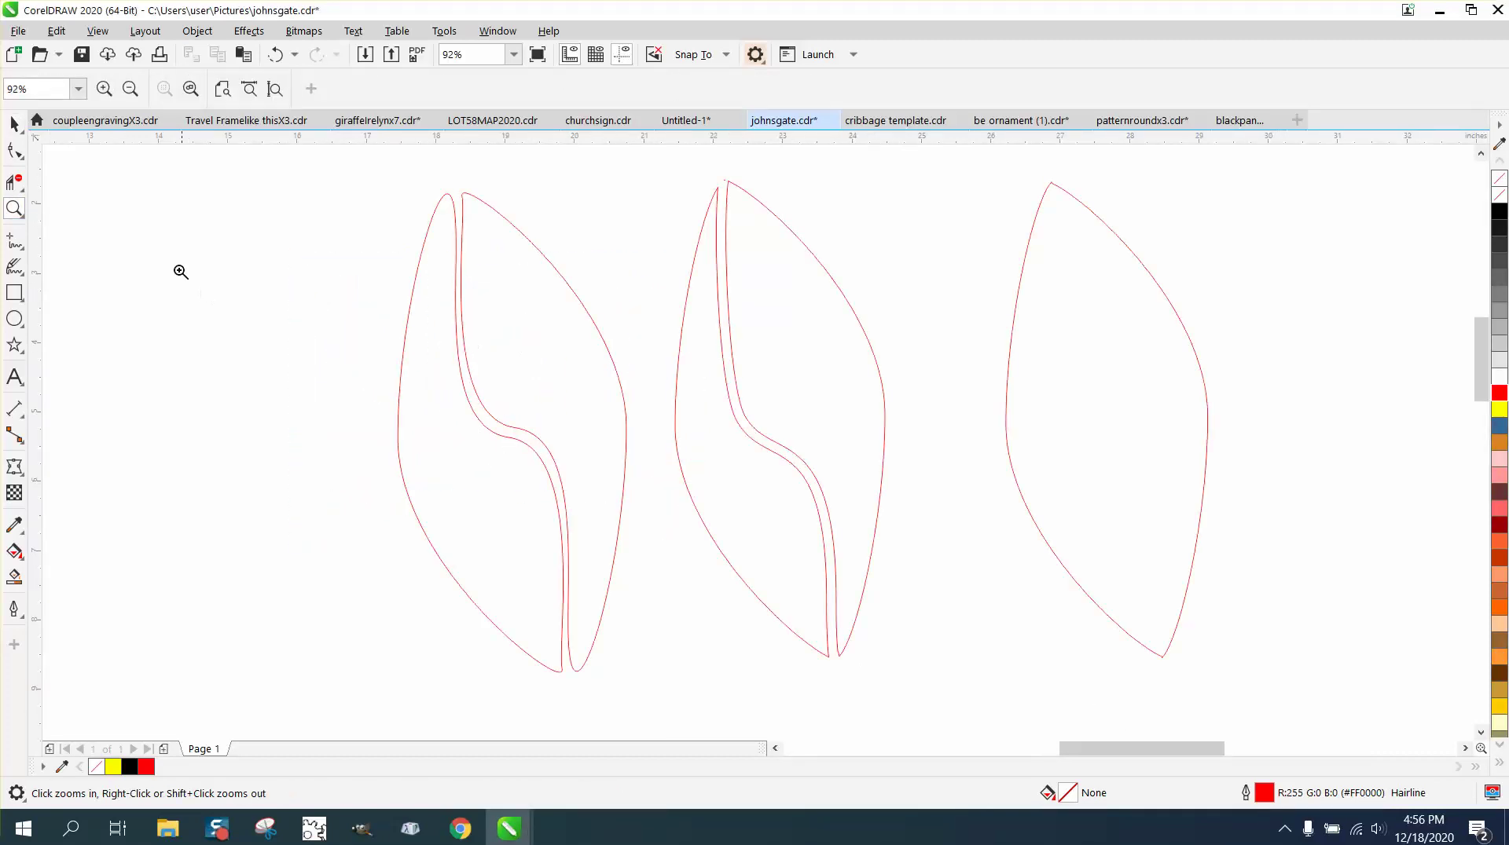
click(19, 128)
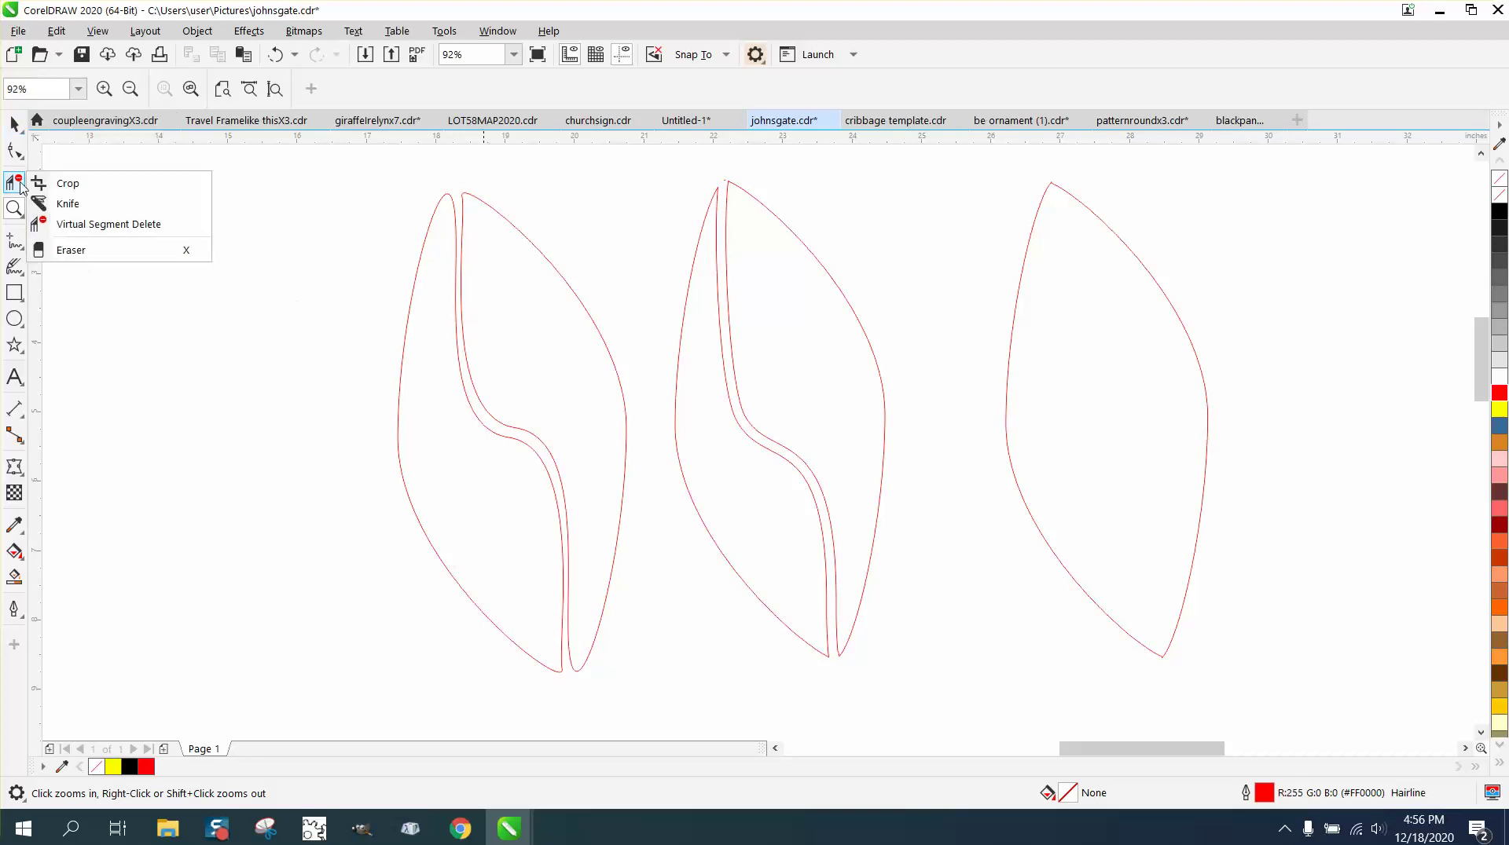
Step: Select the left leaf's inner S-curve and show its nodes for editing
mouse_move(15, 212)
click(15, 149)
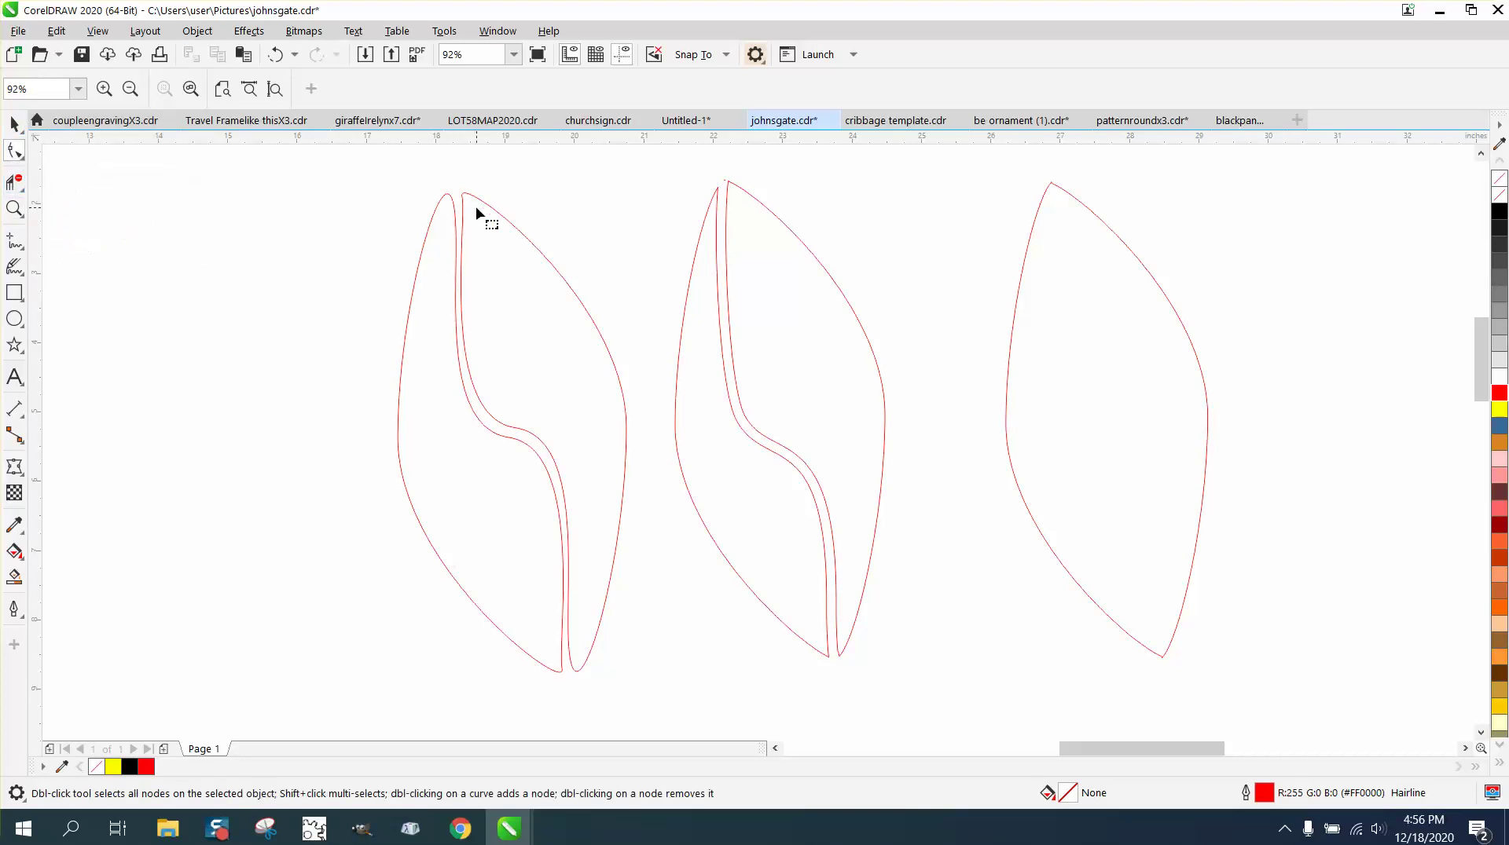
click(482, 207)
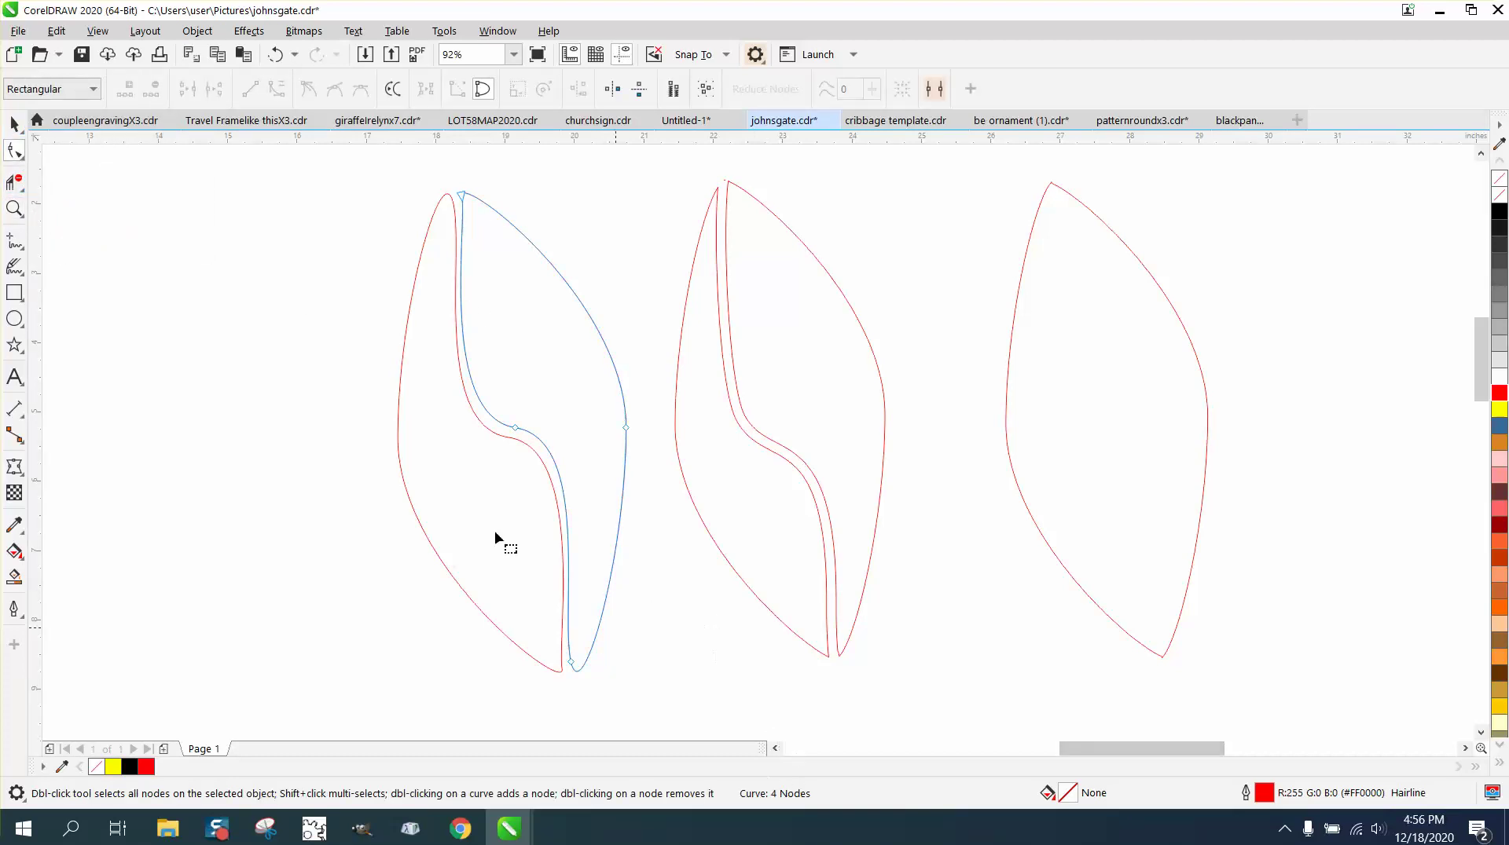
click(14, 124)
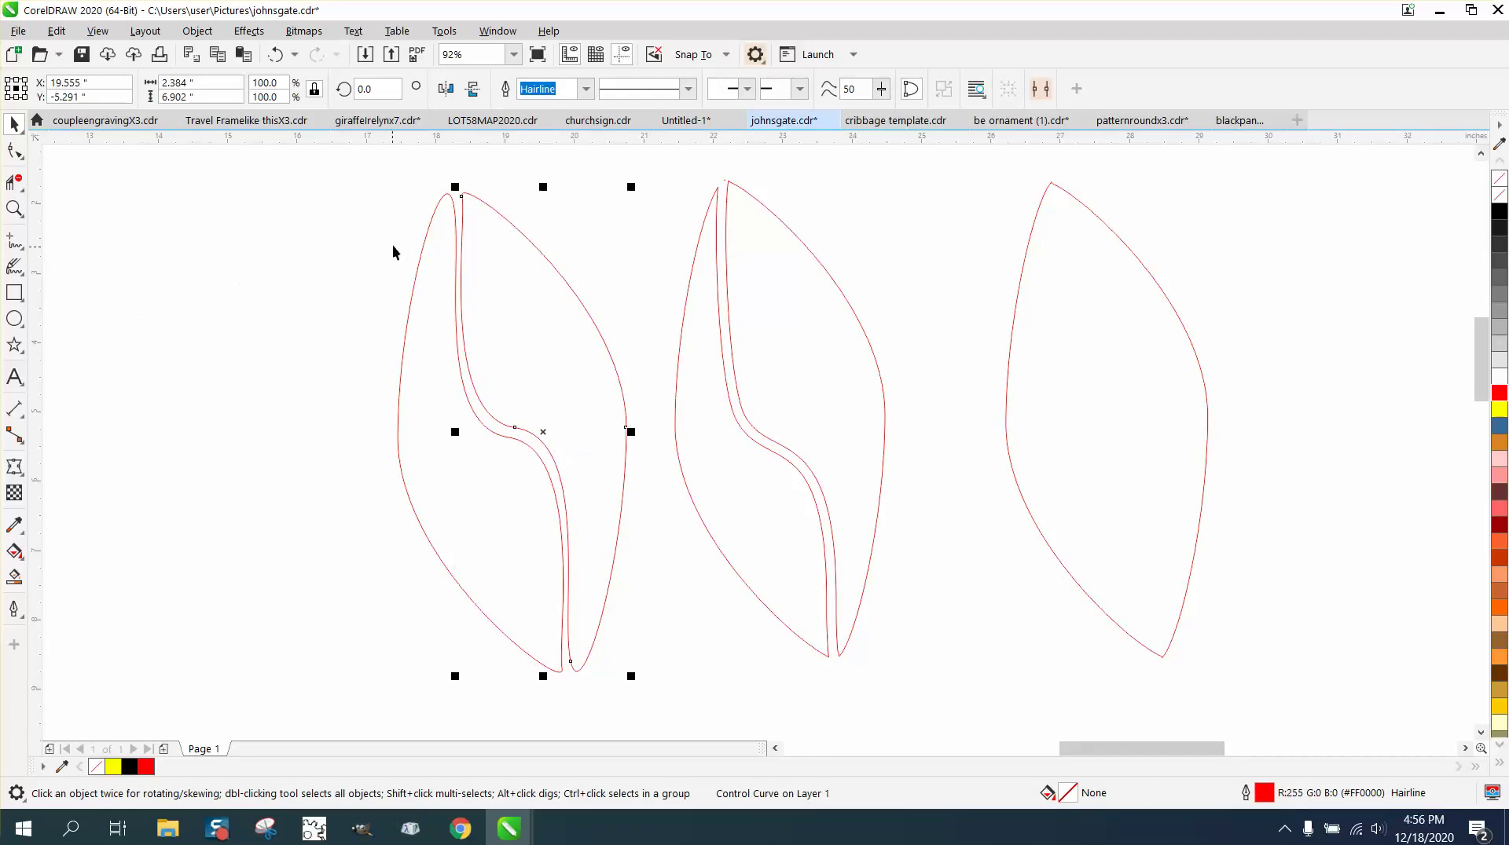
click(14, 156)
Step: Drag the curve's middle node and handles to even out the S-bend beside the channel
click(462, 197)
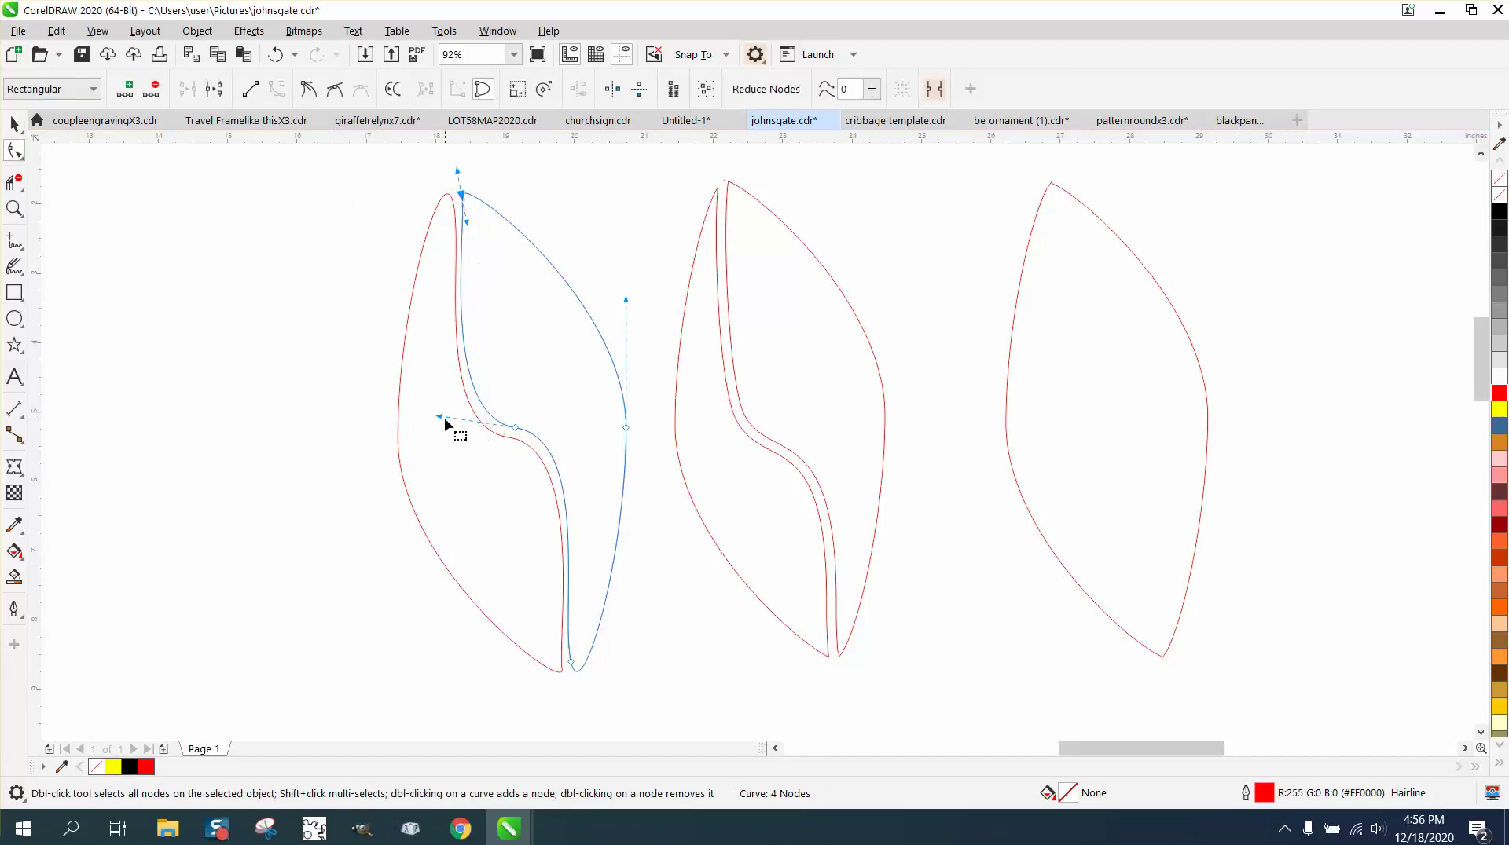
drag(446, 413, 463, 420)
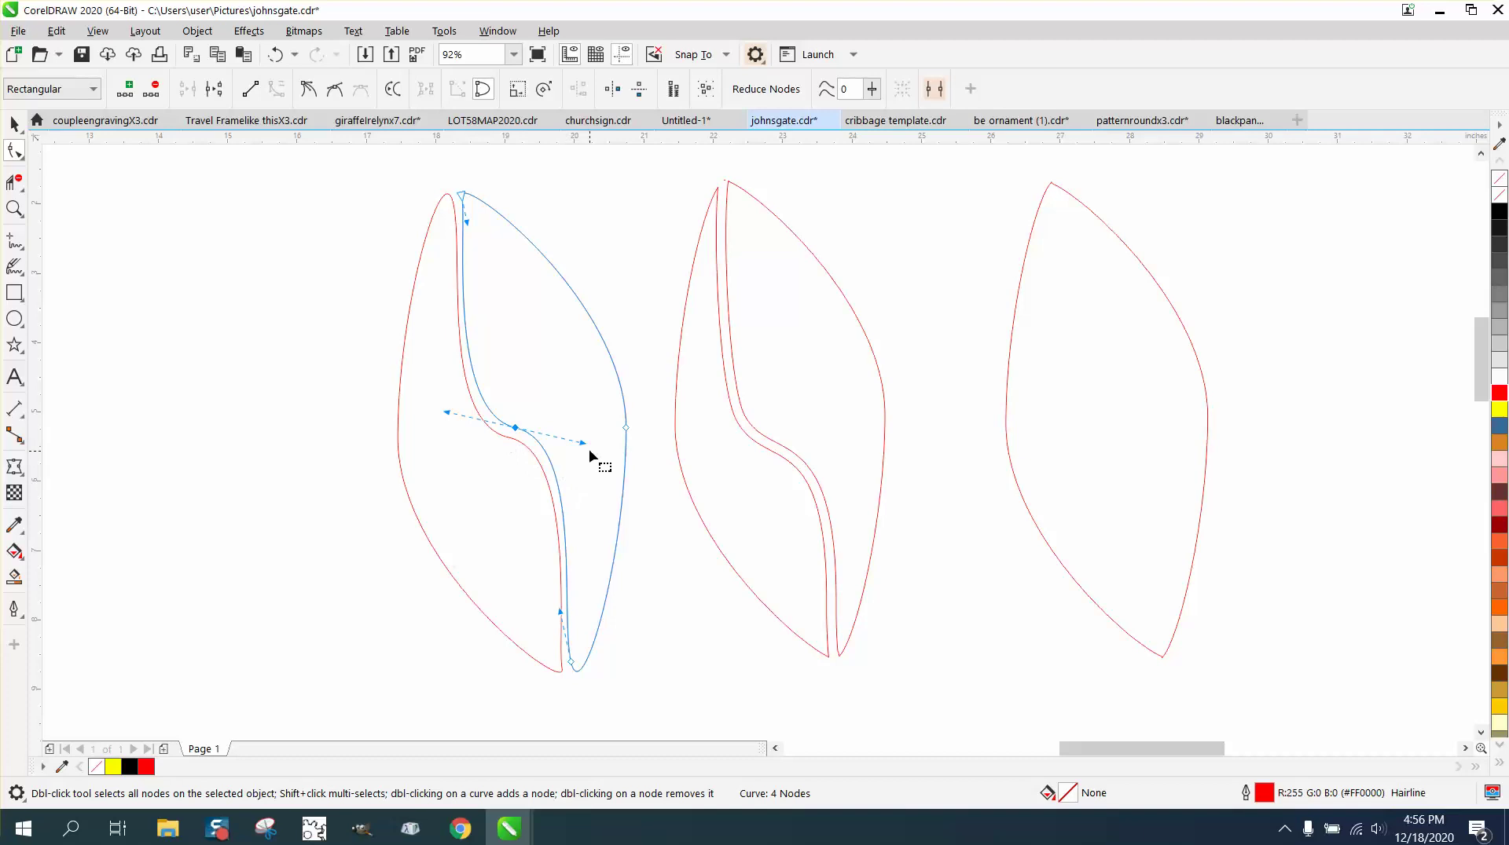
drag(589, 454, 588, 421)
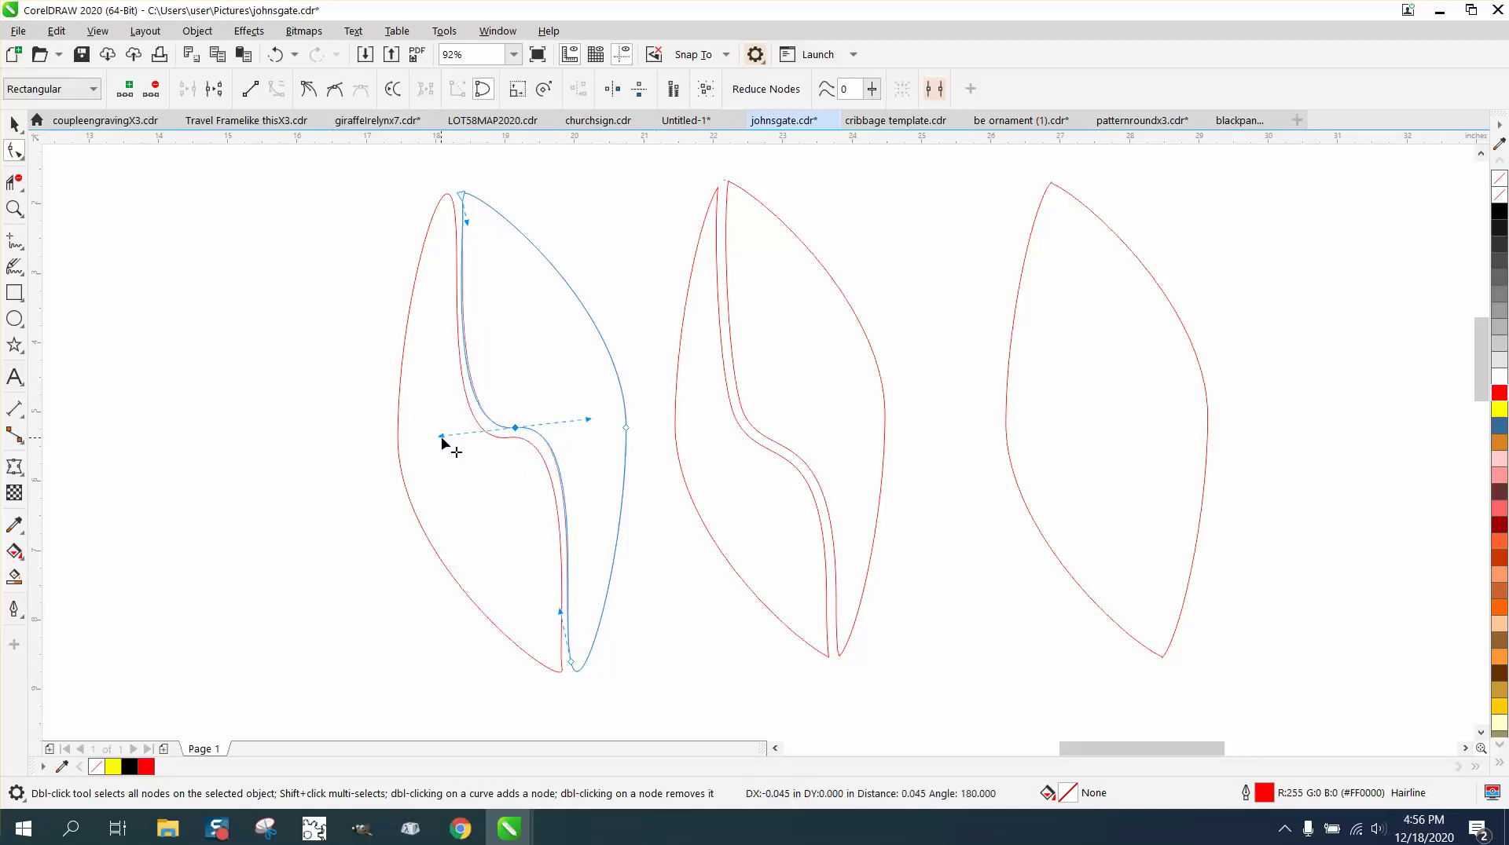
mouse_move(517, 425)
mouse_down()
mouse_move(461, 435)
mouse_move(574, 413)
mouse_move(516, 433)
mouse_up()
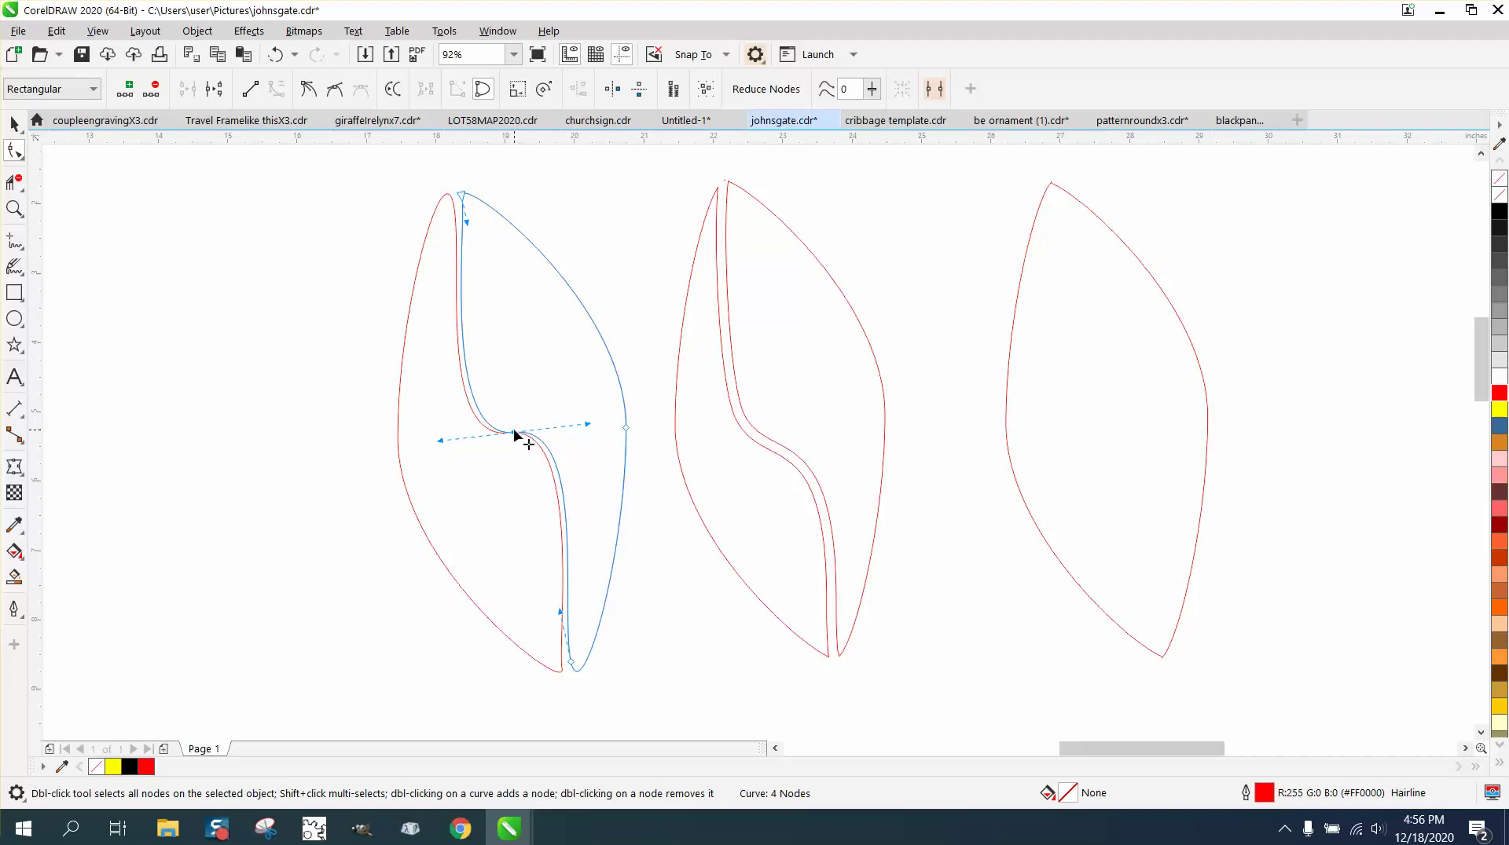
drag(514, 433, 516, 424)
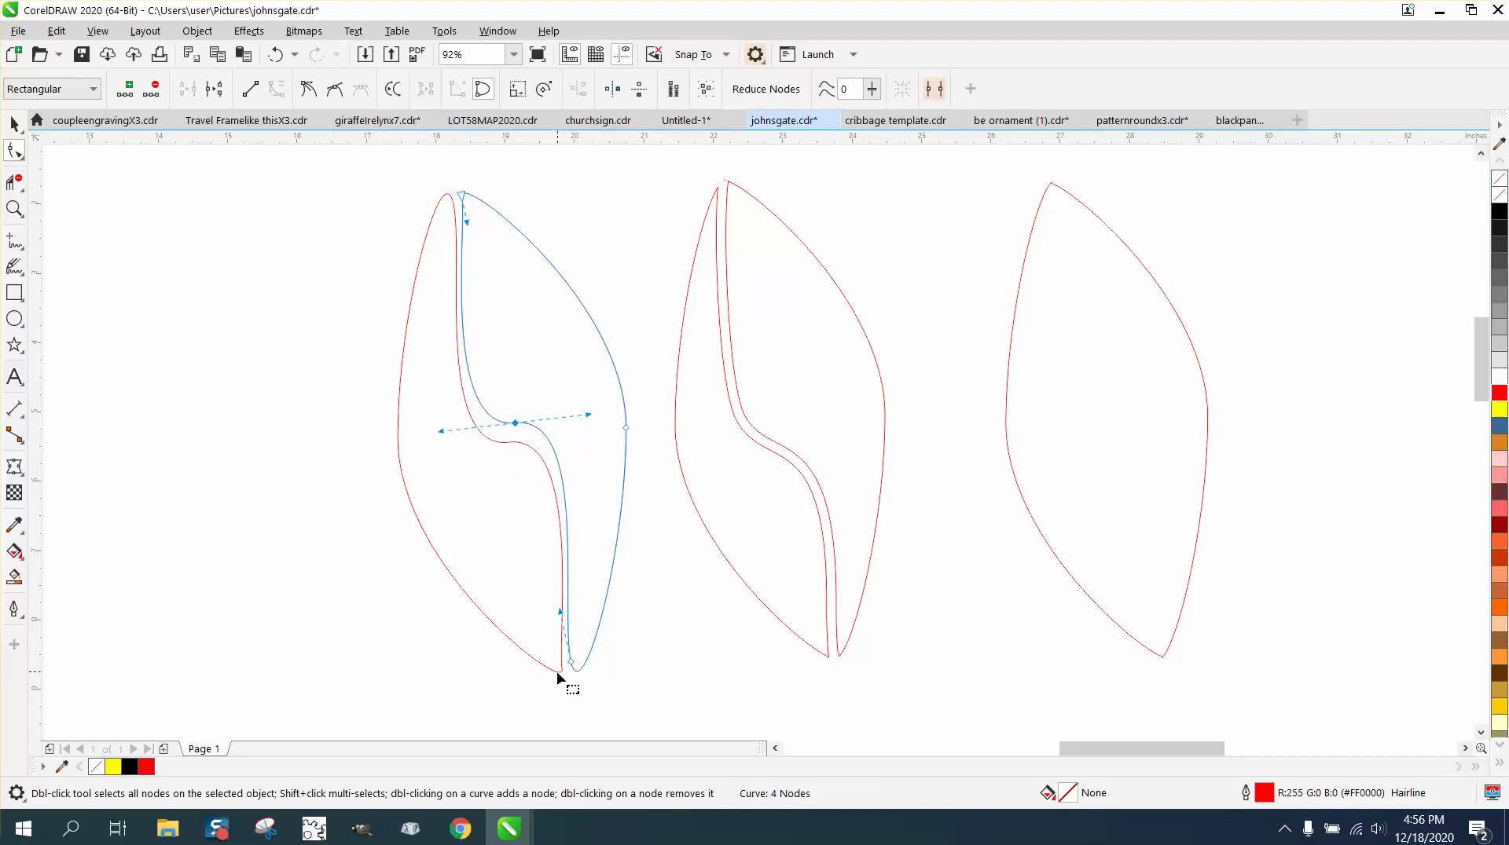
Step: Smart Fill the half-leaf region, move it right, and give it no fill with a red outline
click(12, 124)
scroll(209, 260, down, 2)
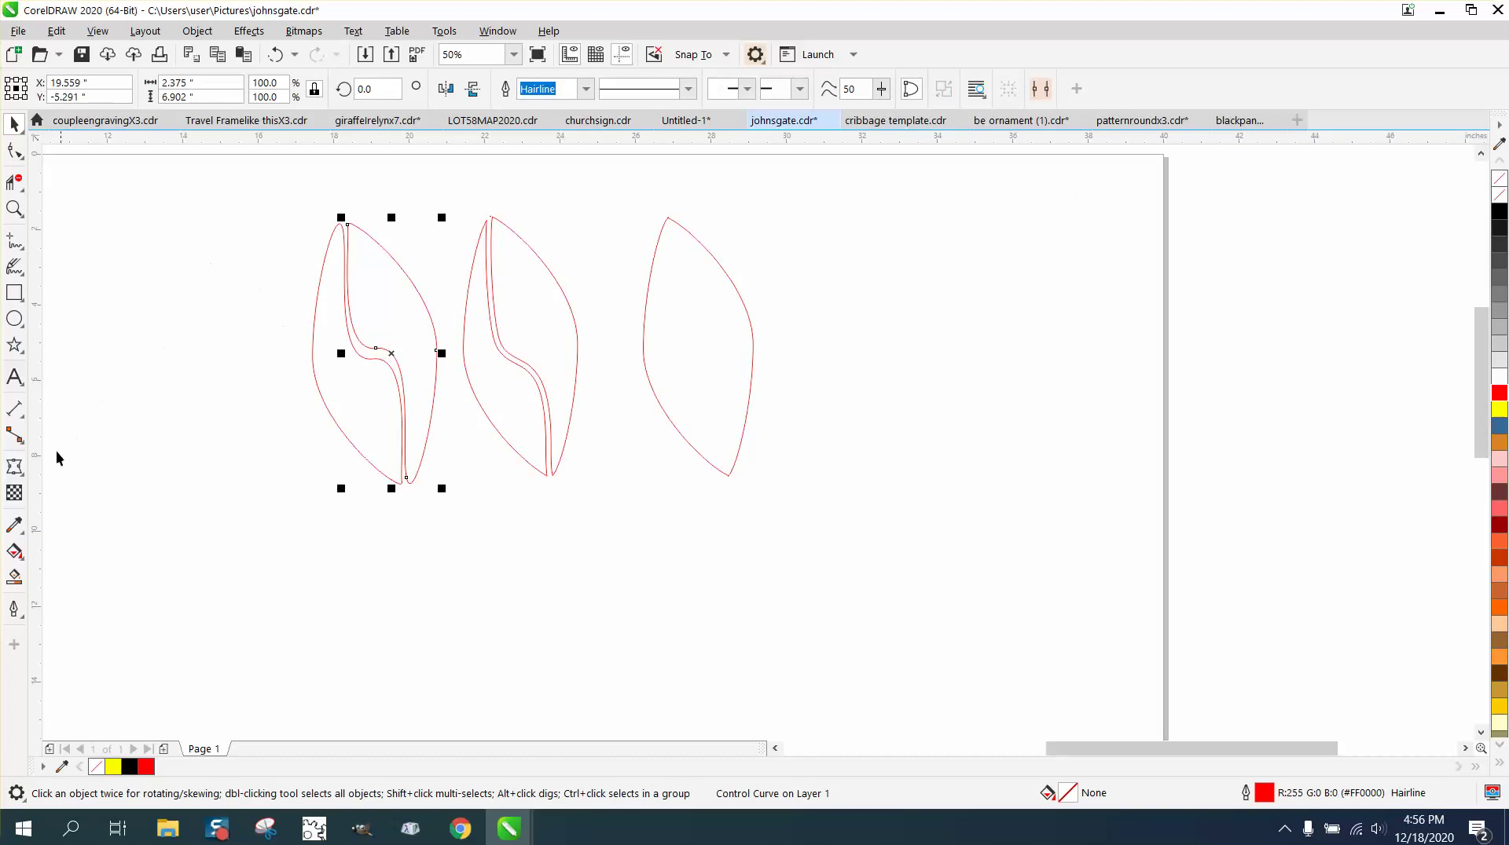
click(15, 581)
click(407, 337)
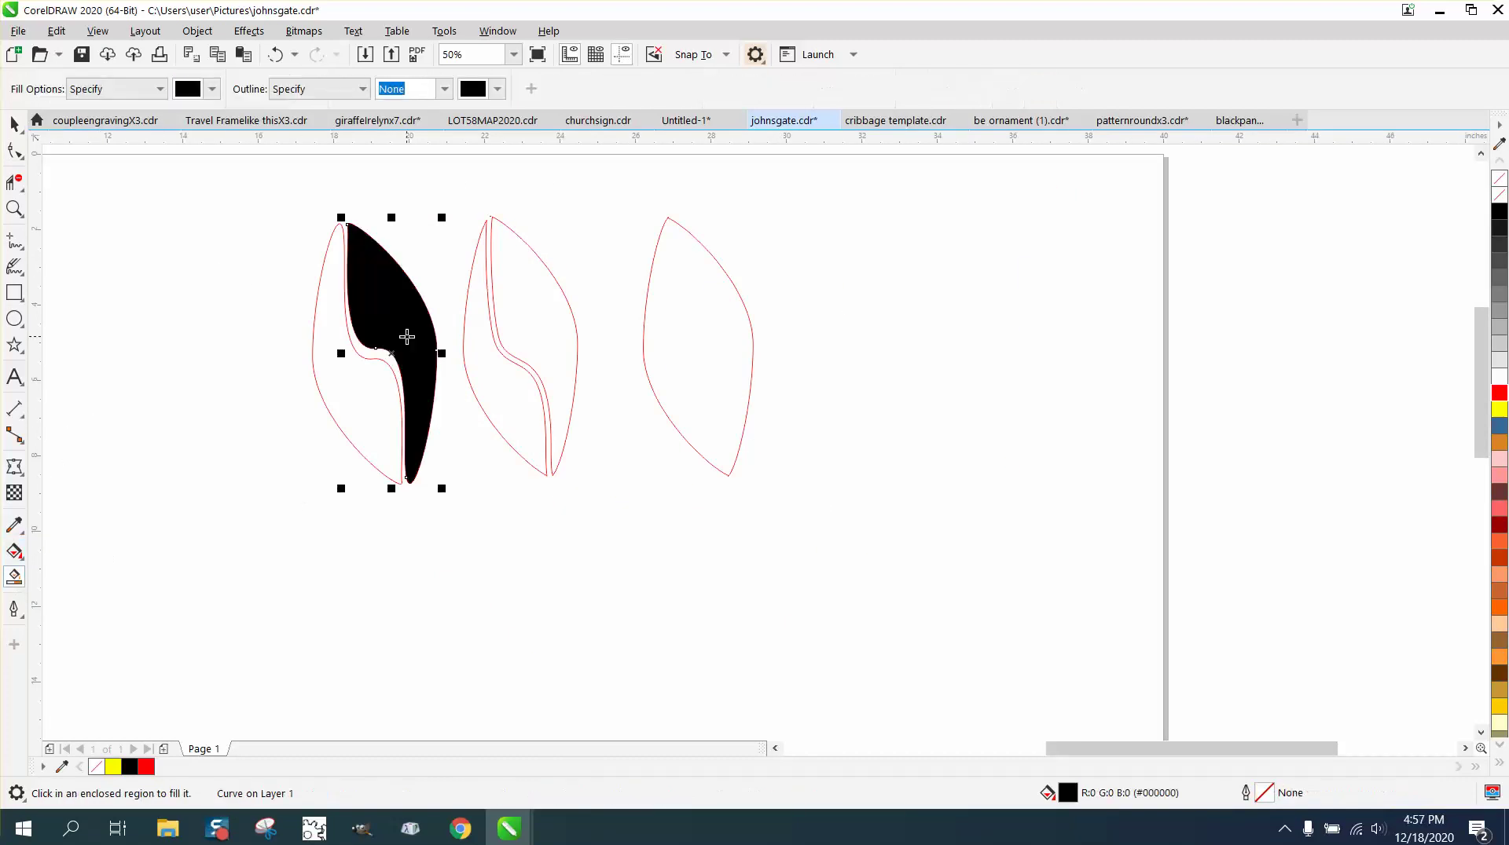
click(14, 125)
drag(404, 351, 927, 363)
click(1500, 195)
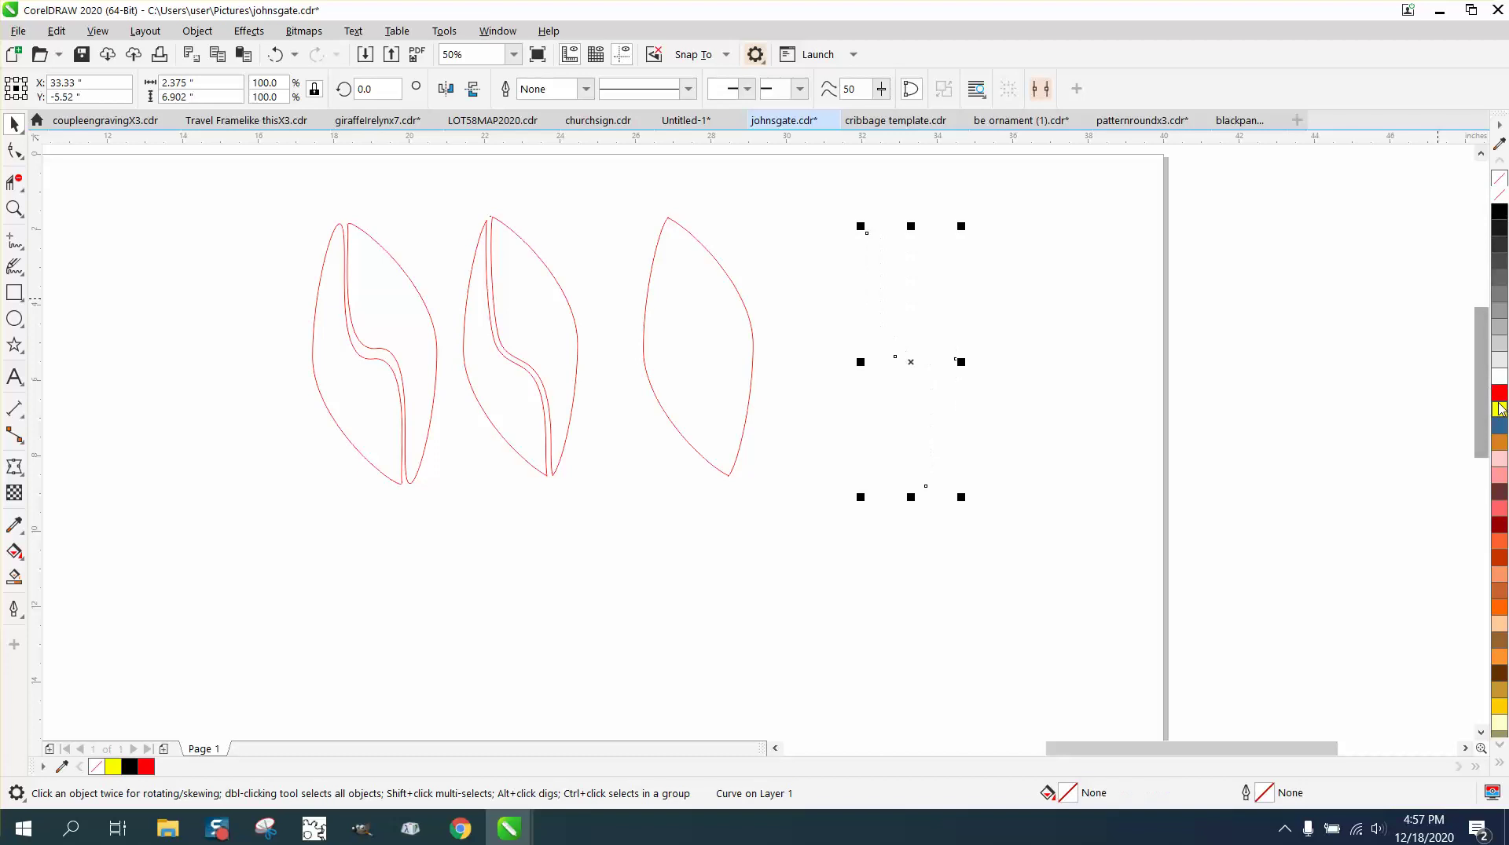
right_click(1500, 393)
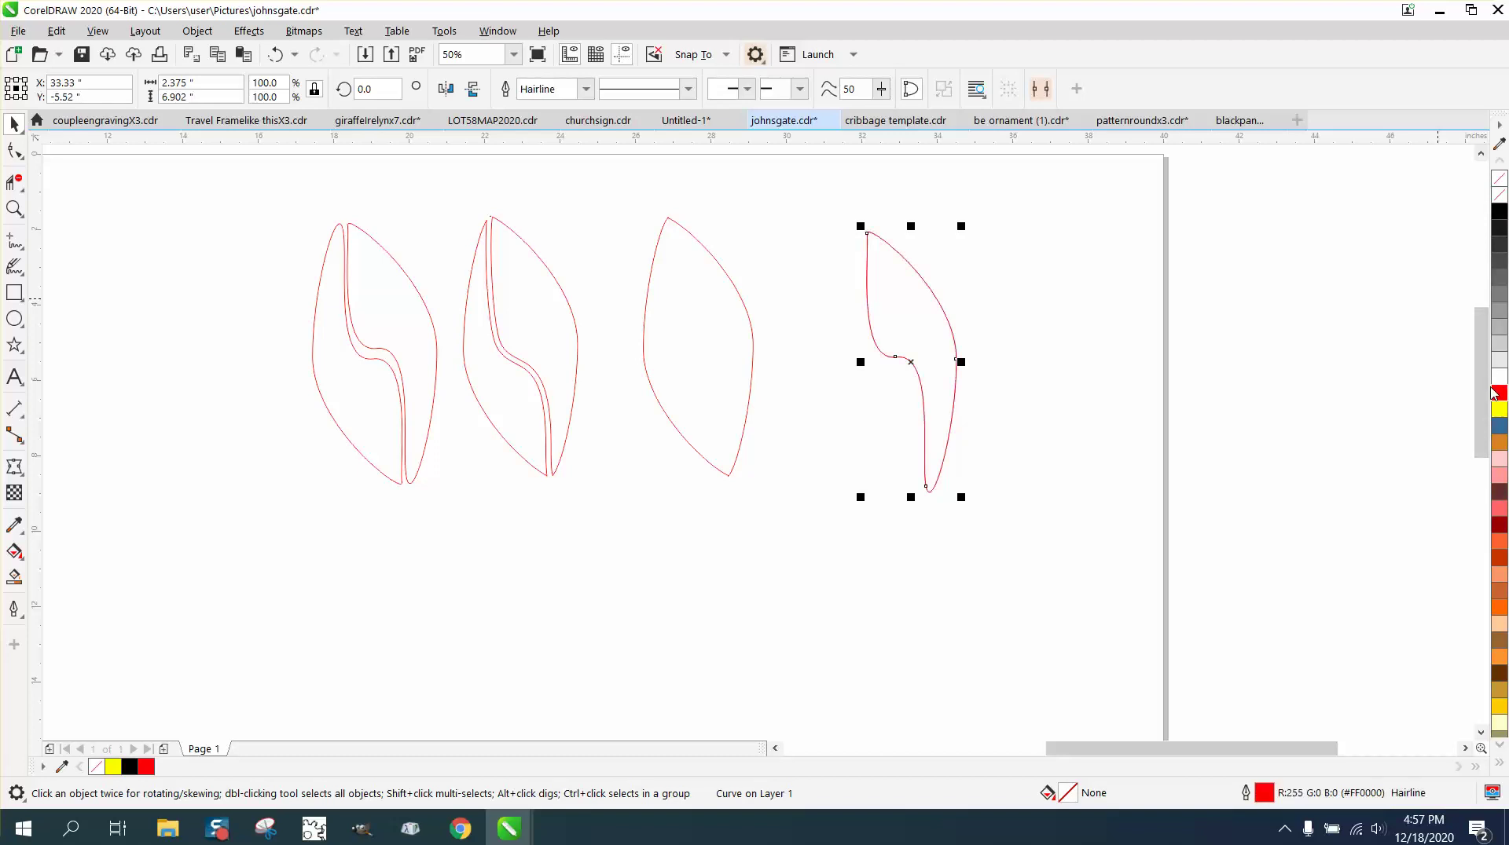
Step: Rotate the half-leaf copy 180°, align it with the other half, and select both halves
click(472, 88)
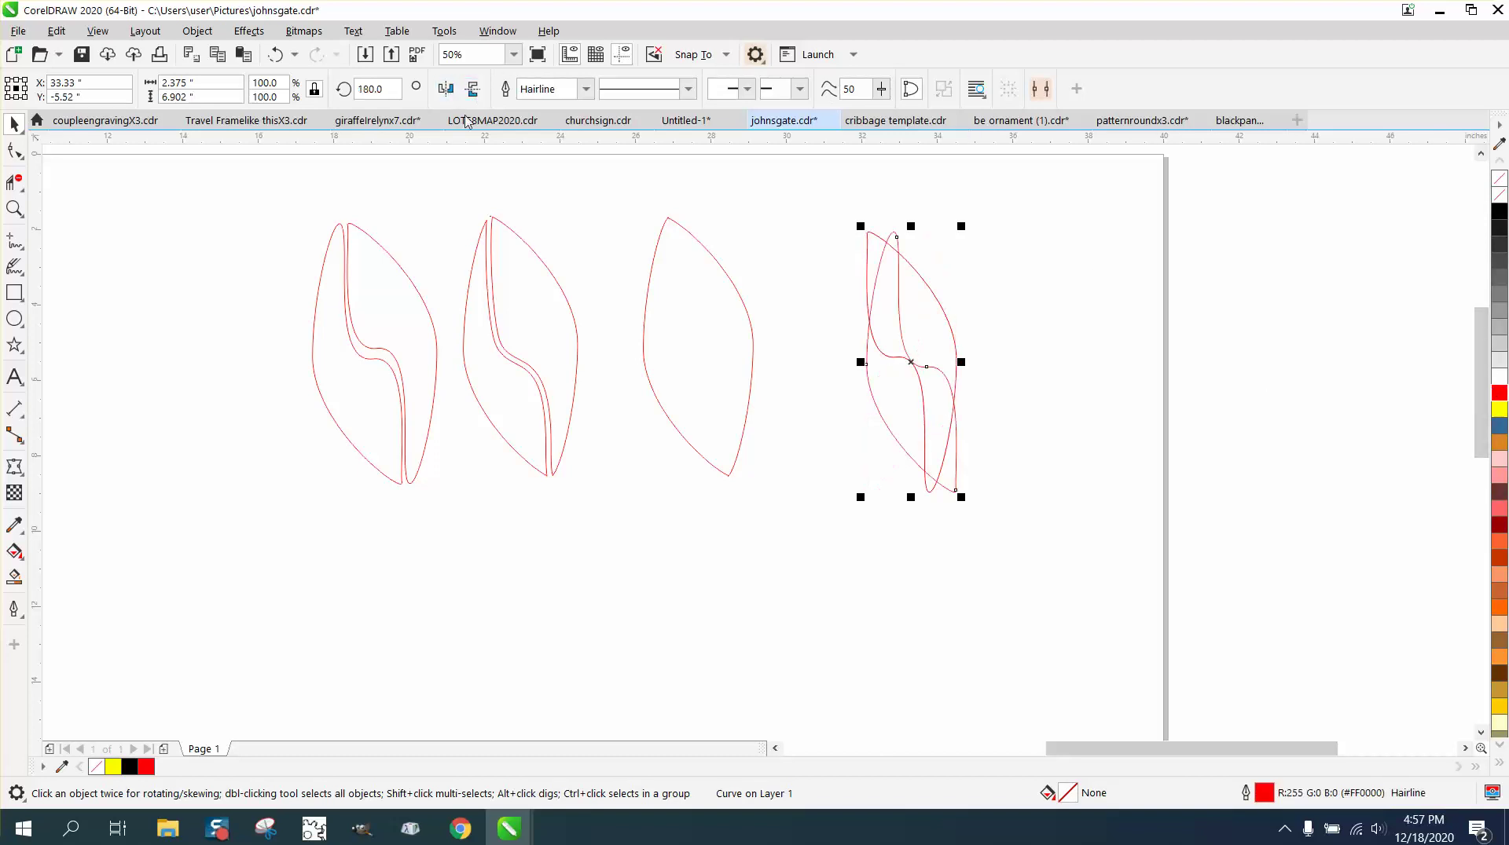
drag(895, 238, 869, 237)
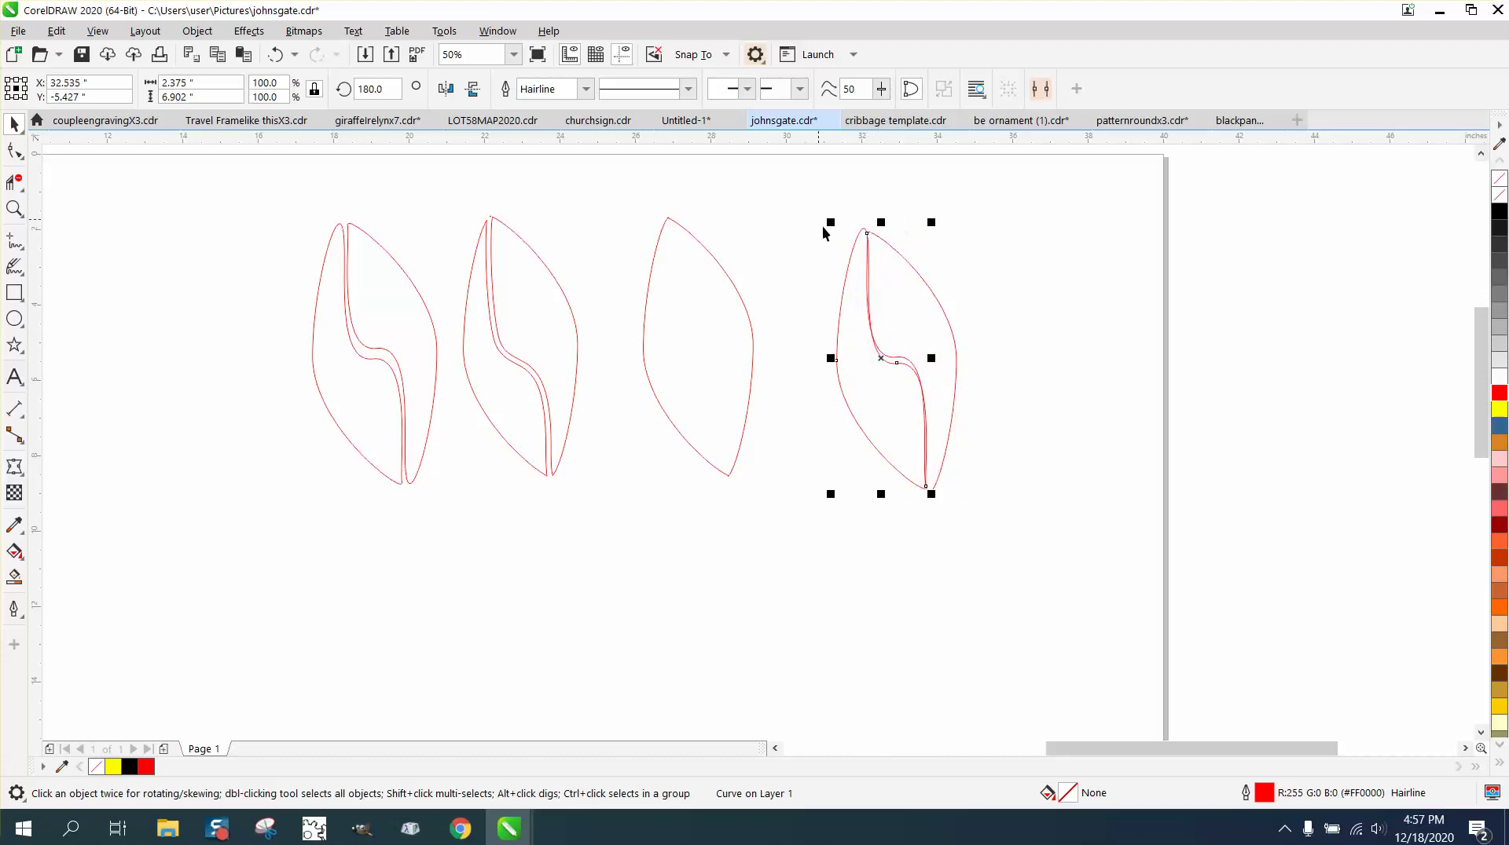
drag(875, 347, 882, 348)
drag(806, 196, 1026, 524)
Step: Weld the two halves, break the curve apart, and delete the leftover inner sliver
click(567, 90)
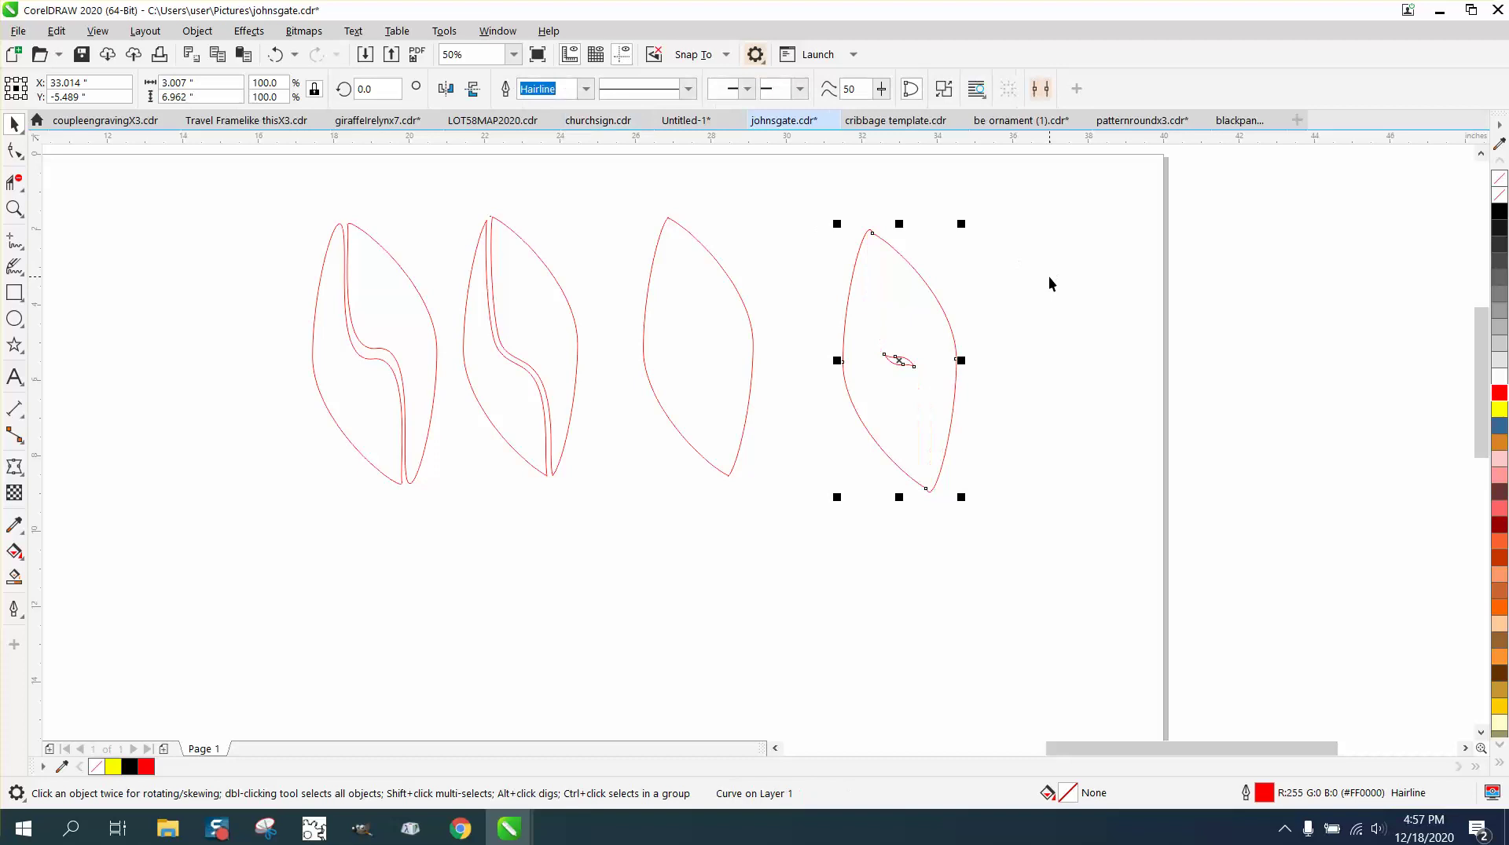
click(197, 31)
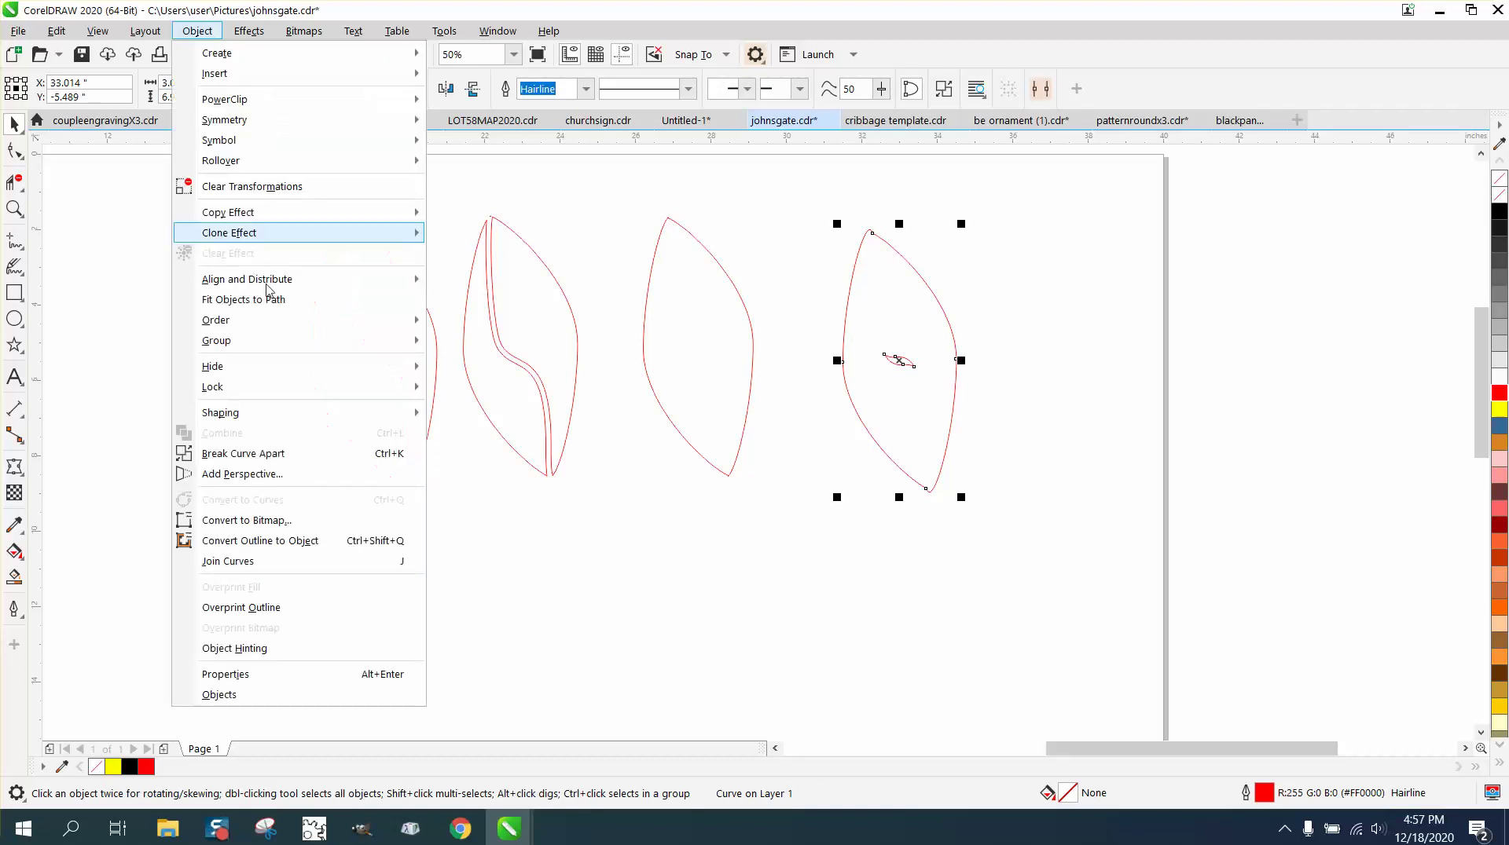
click(285, 454)
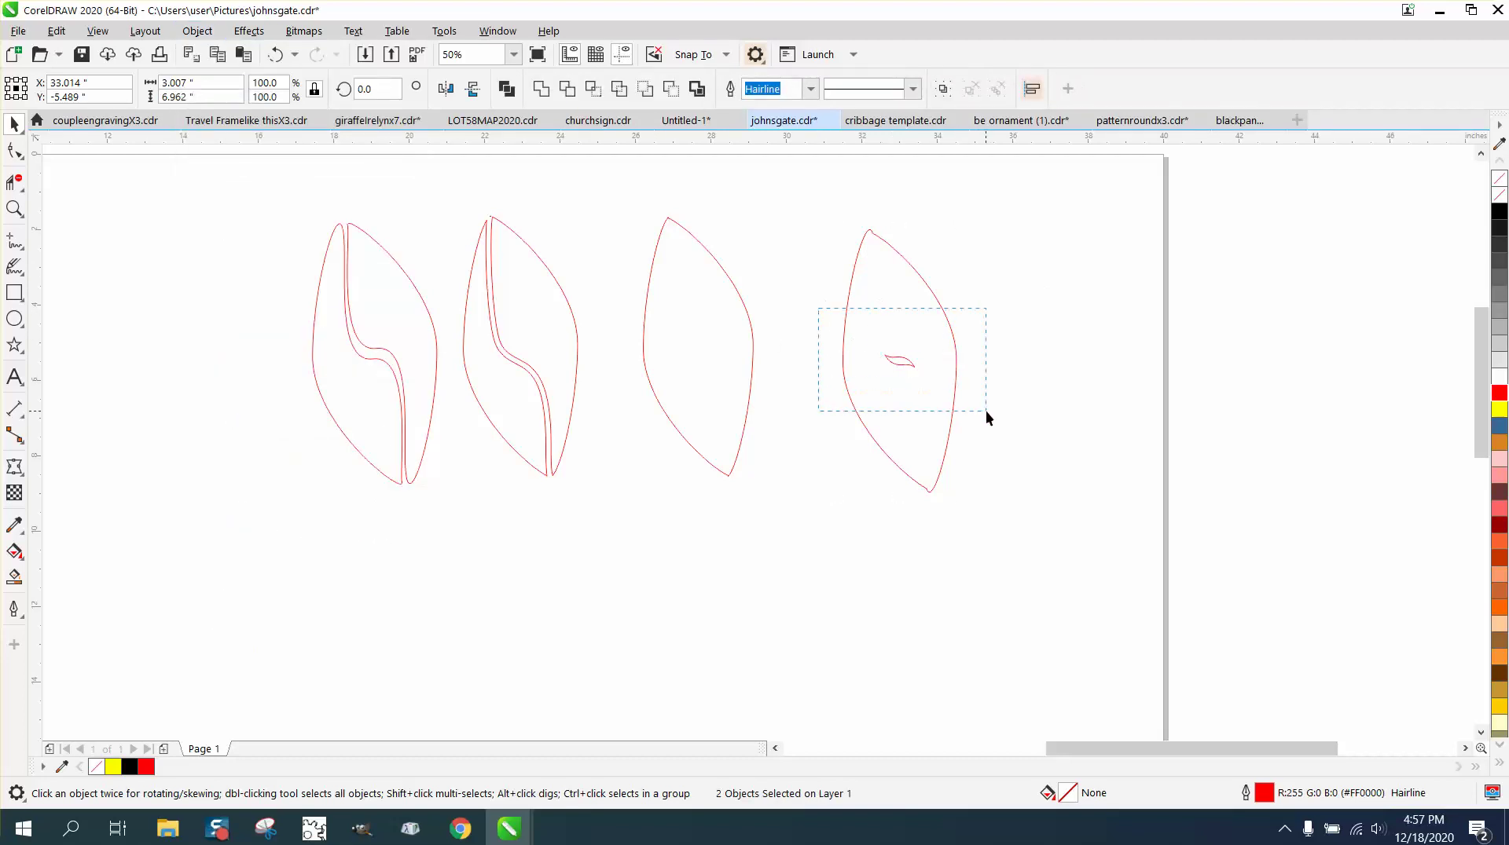
drag(985, 411, 986, 407)
key(Delete)
Step: Zoom in on the third leaf outline
click(648, 328)
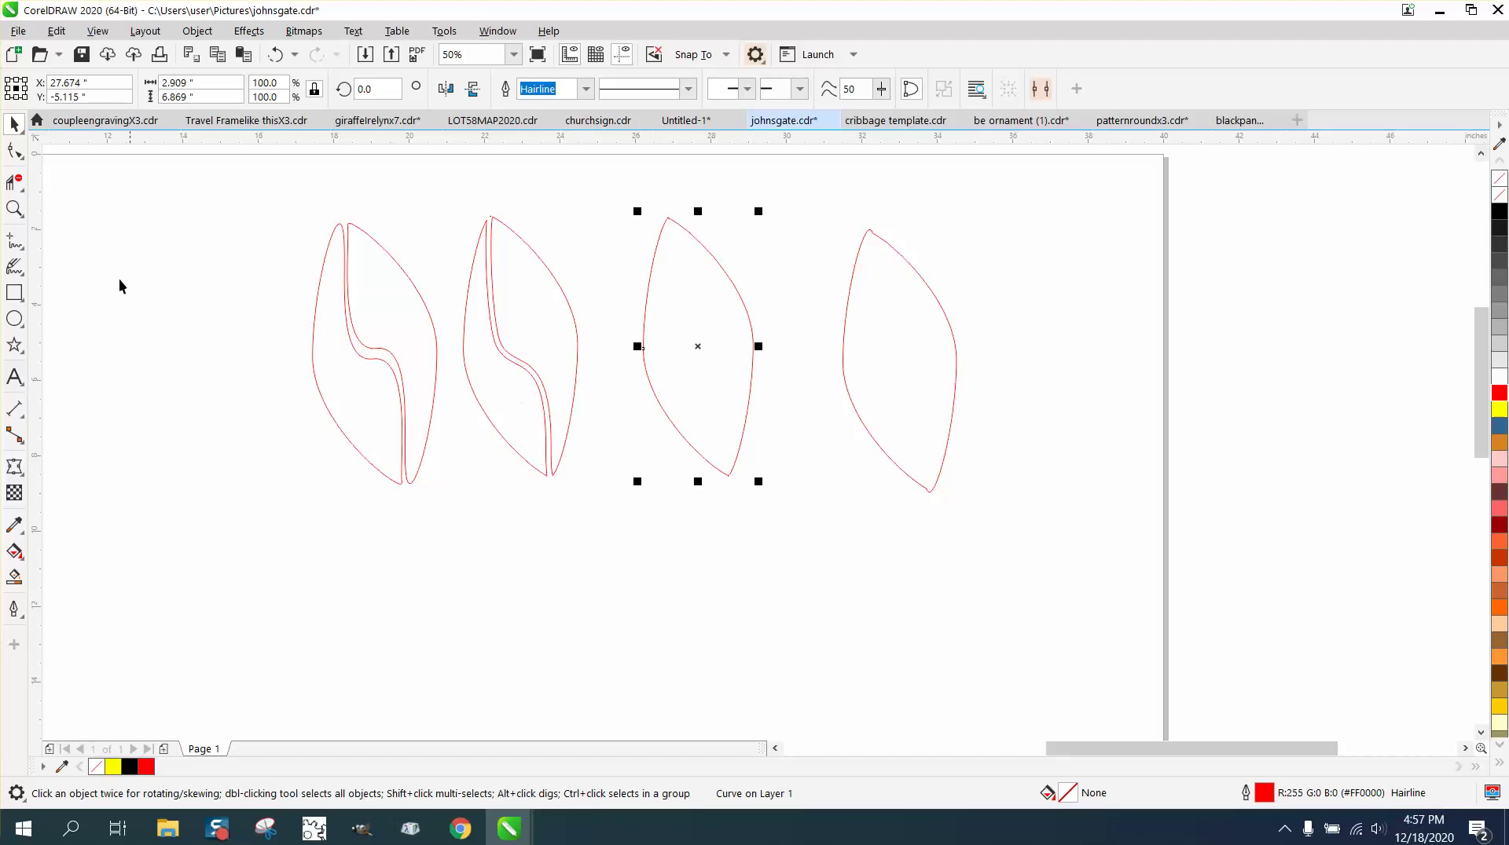
click(14, 208)
drag(579, 201, 918, 531)
Step: Freehand-draw an S-curve from the third leaf's top tip to its bottom tip, redrawing once
click(15, 241)
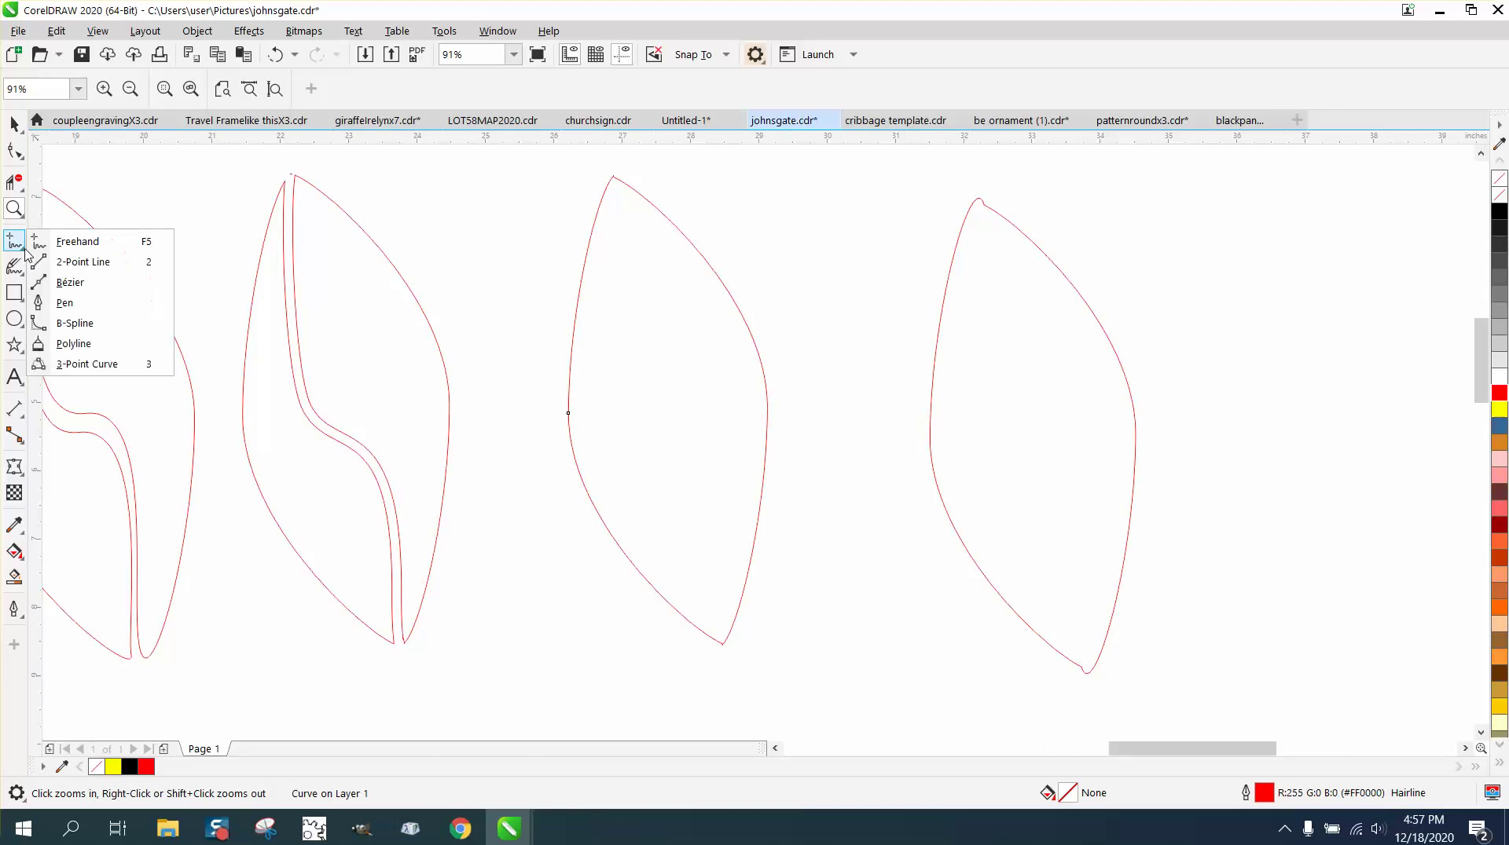
click(93, 244)
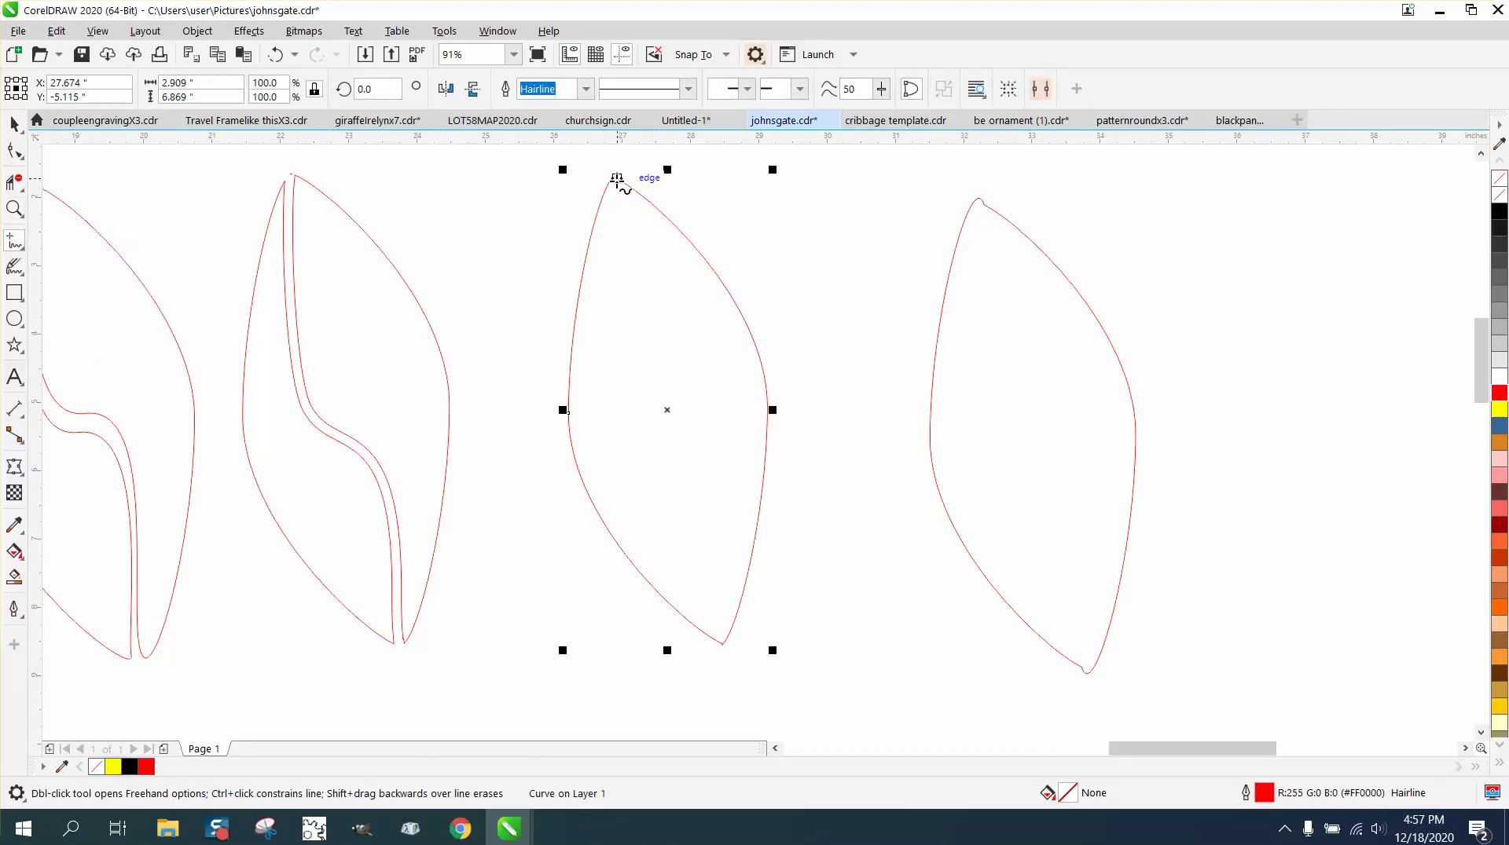
mouse_move(617, 180)
mouse_down()
mouse_move(619, 277)
mouse_move(651, 370)
mouse_up()
key(ctrl+z)
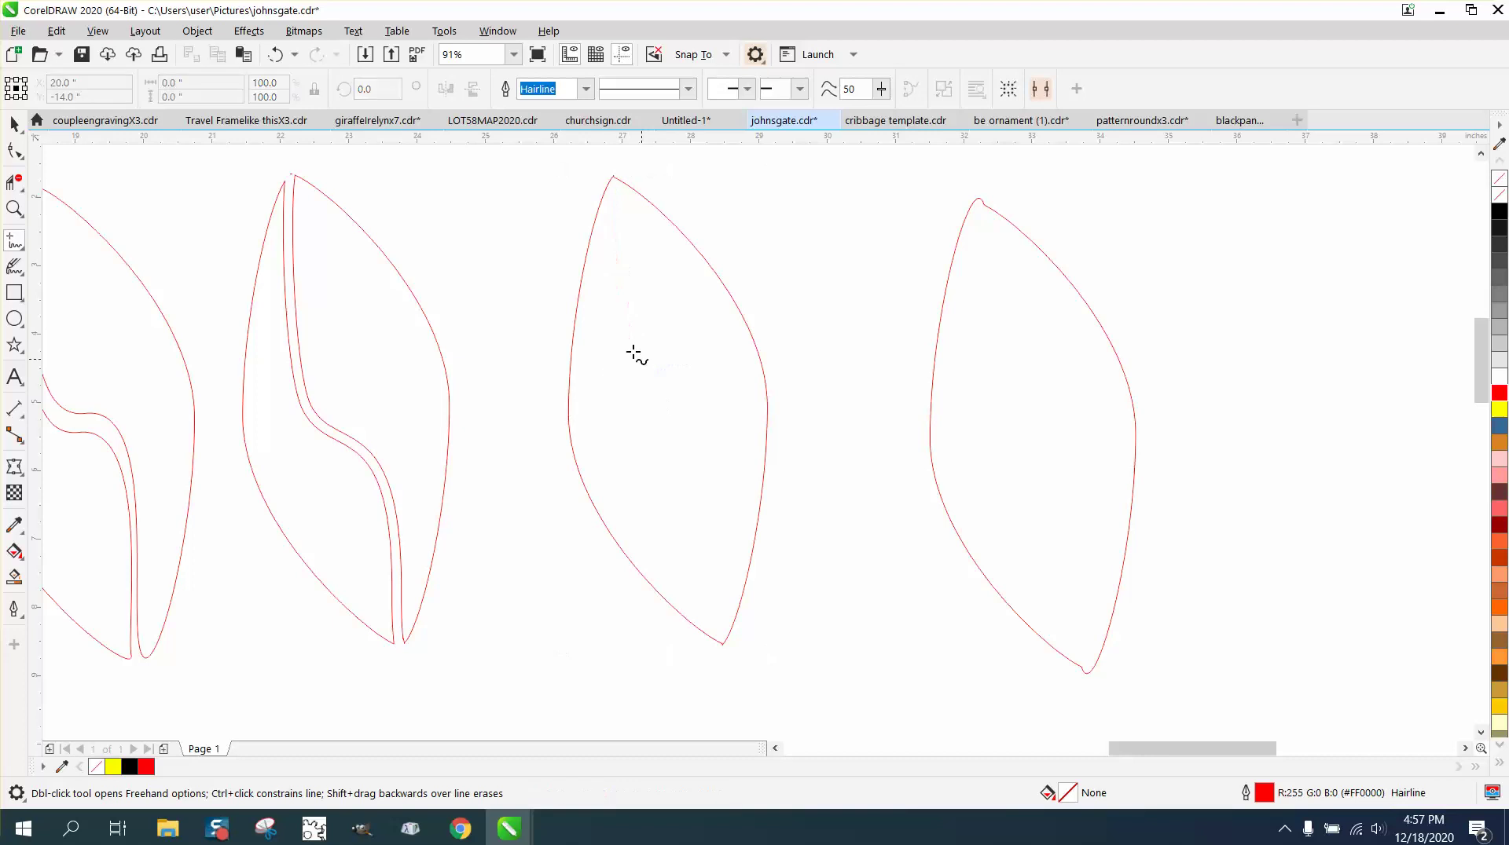
mouse_move(614, 177)
mouse_down()
mouse_move(649, 392)
mouse_move(711, 450)
mouse_move(721, 643)
mouse_up()
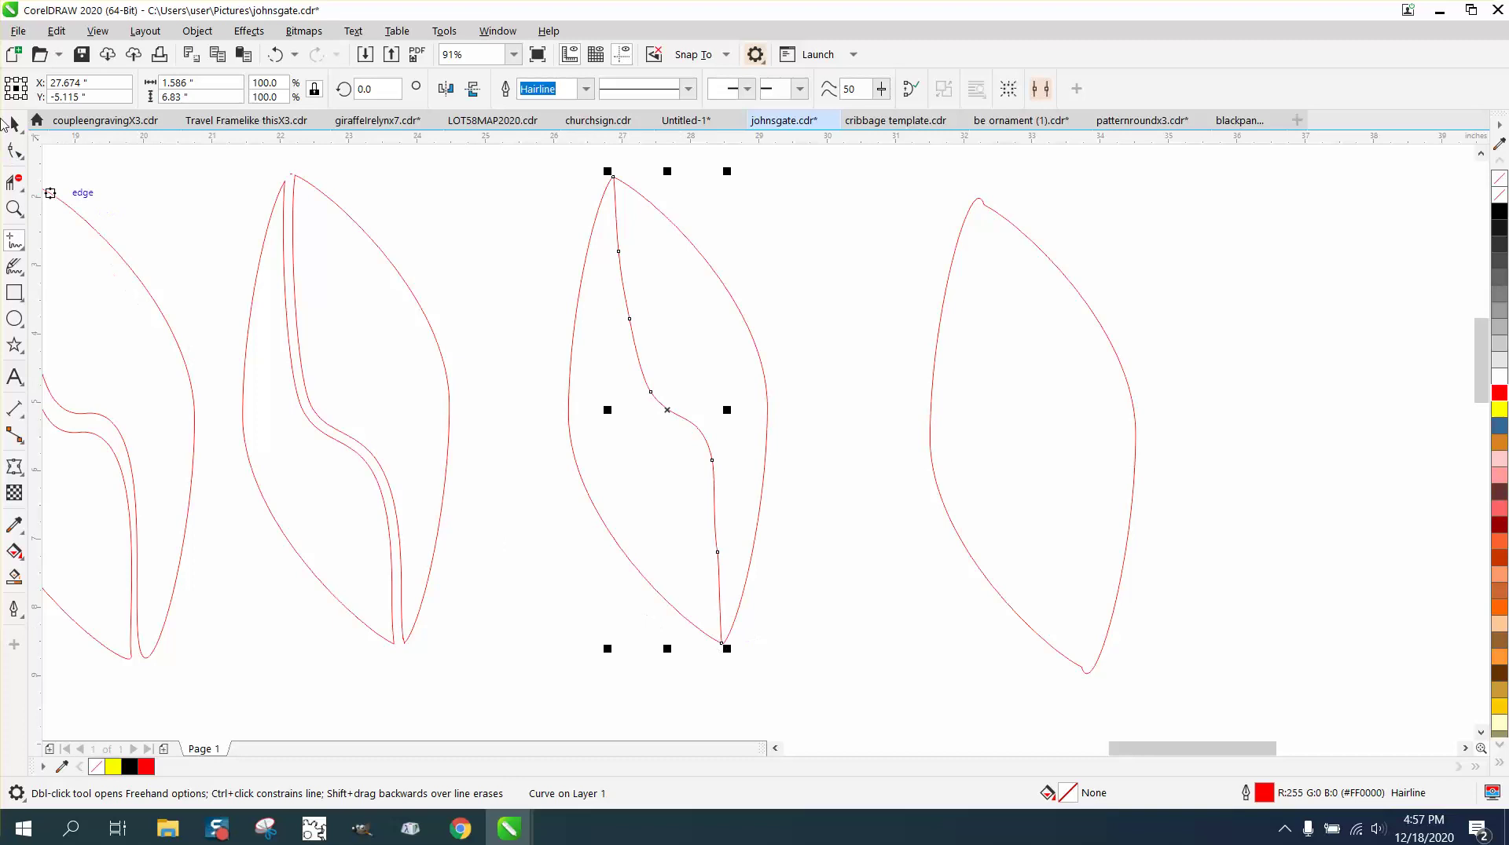
Step: Brush along the S-curve with the Smooth tool to reduce its nodes
click(17, 152)
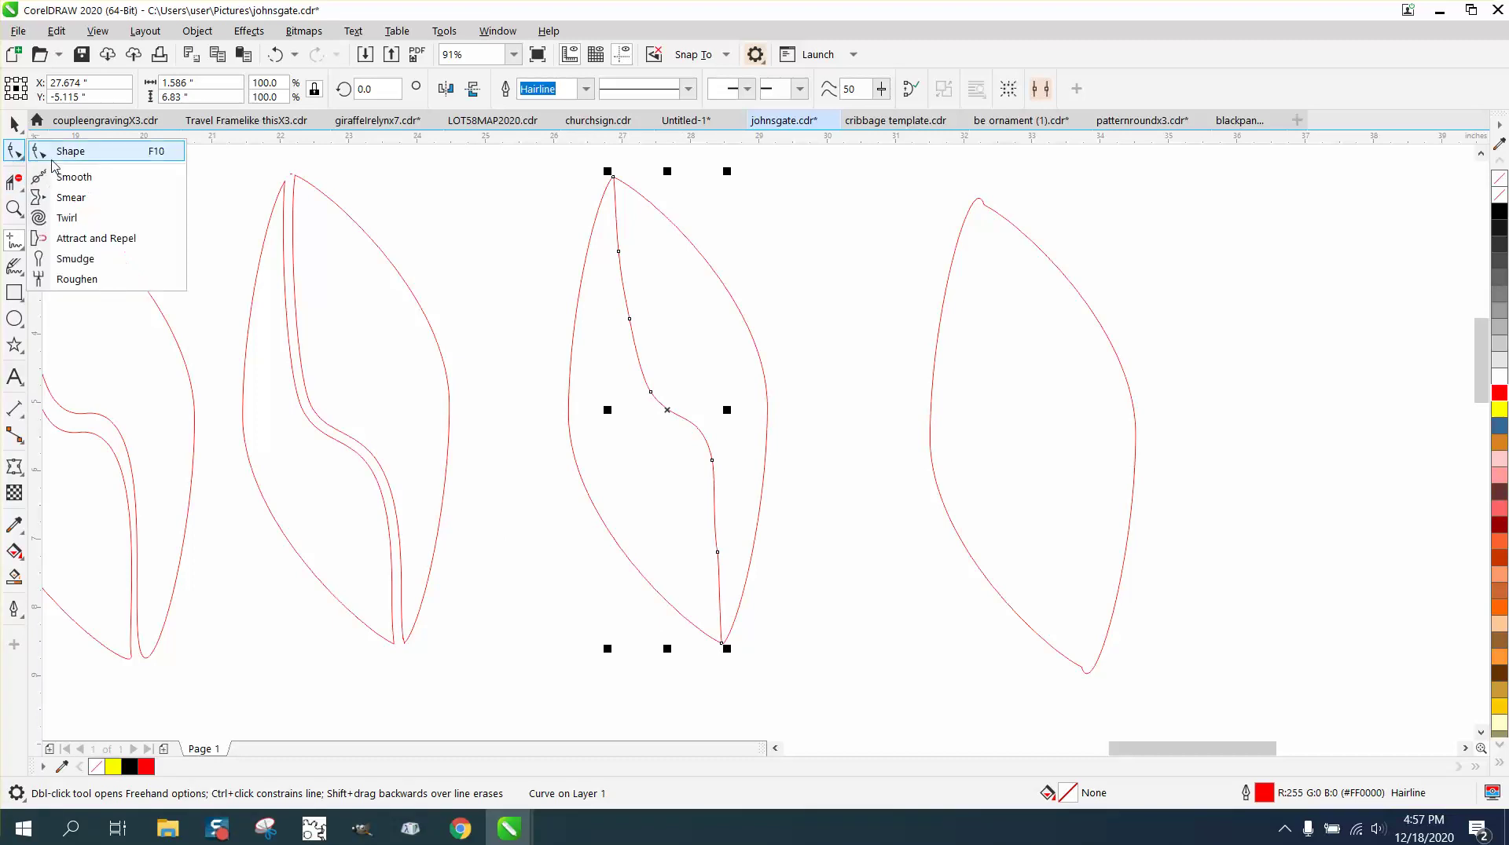
click(71, 175)
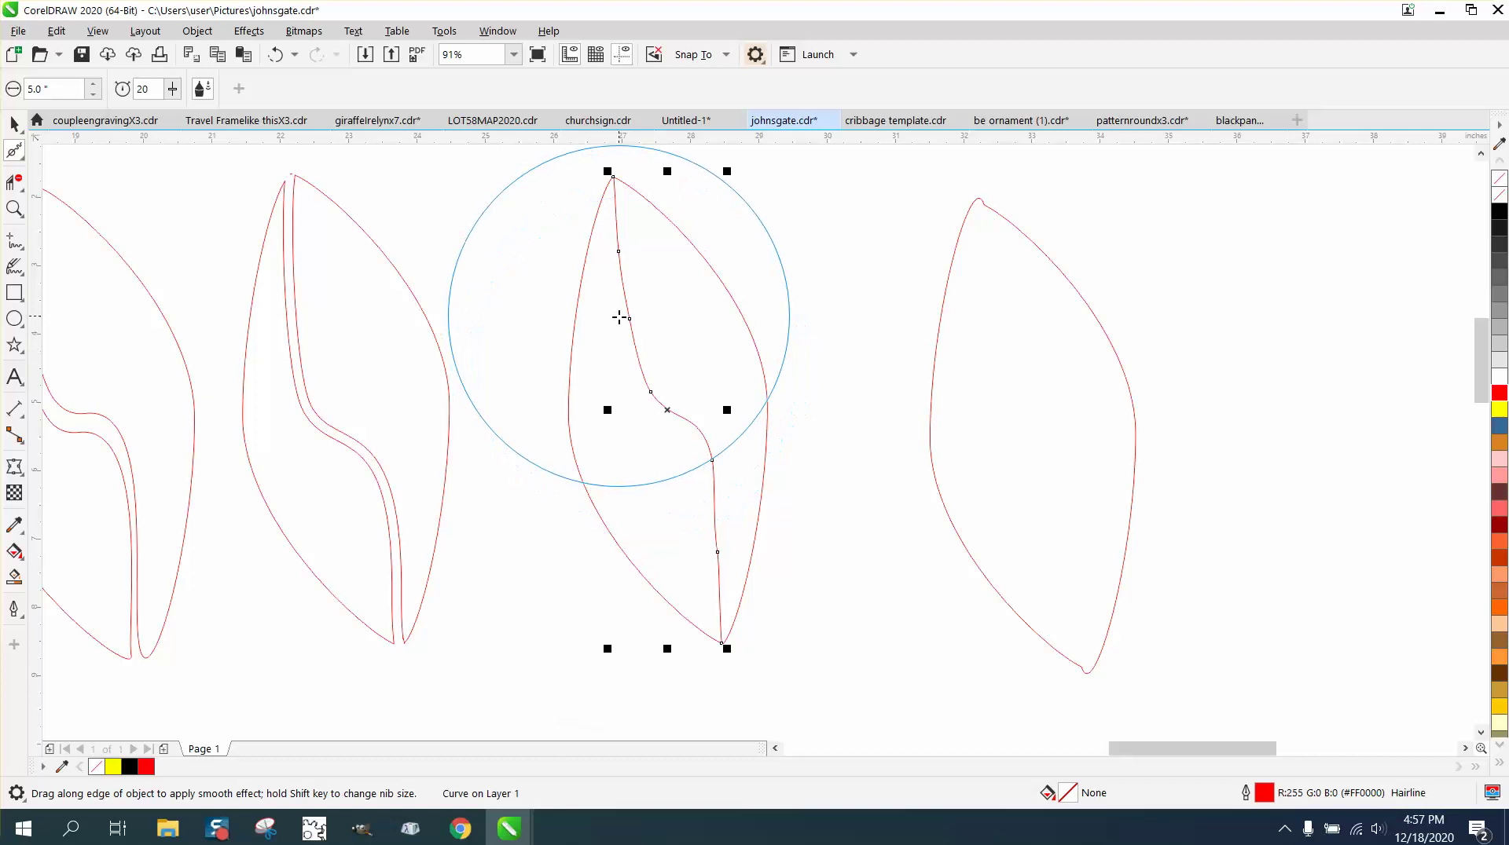
mouse_move(623, 317)
mouse_down()
mouse_move(711, 468)
mouse_move(721, 596)
mouse_up()
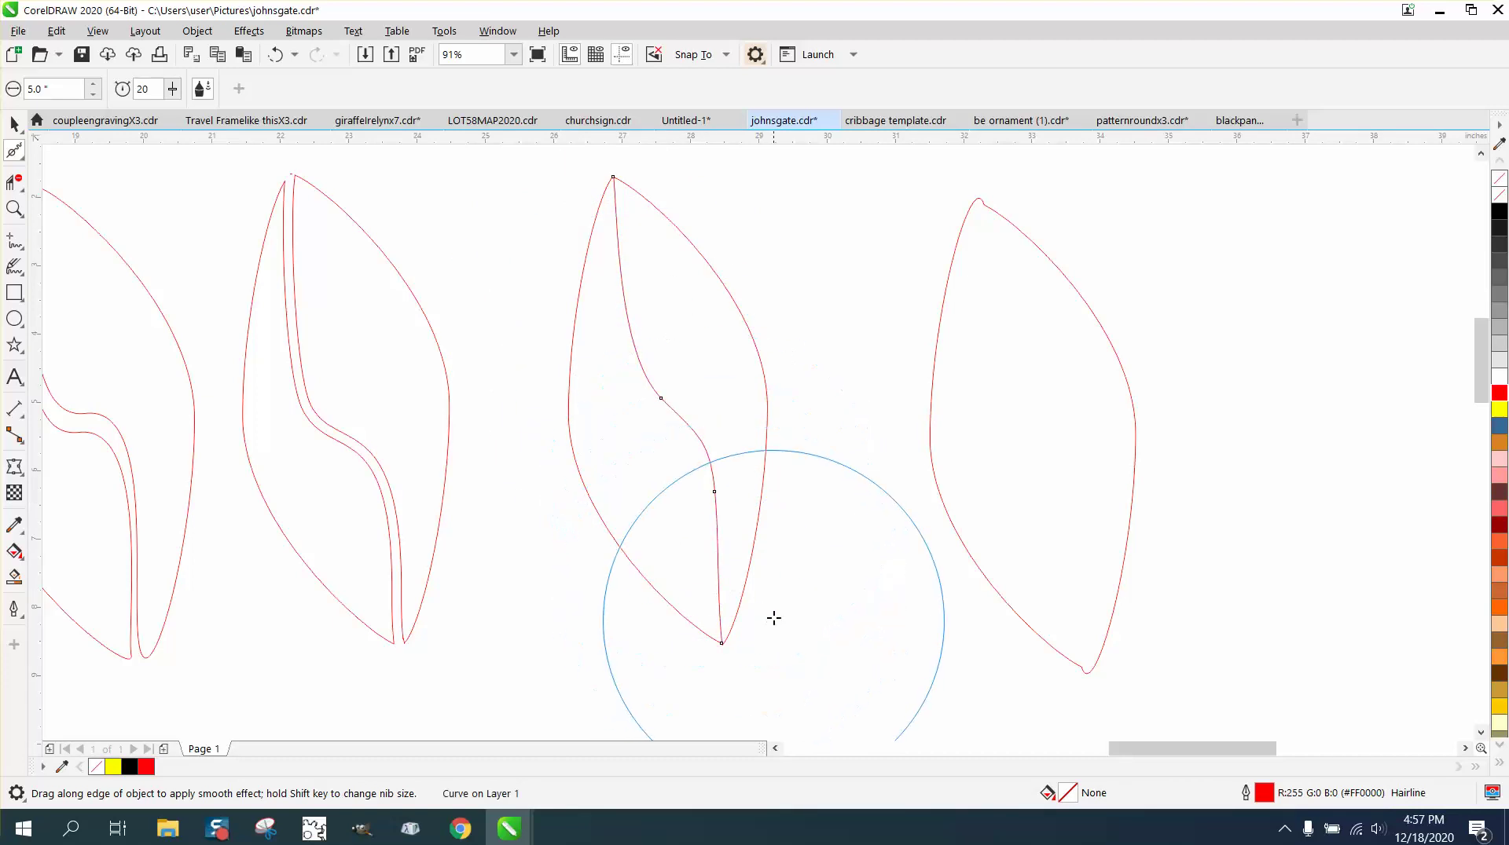
Step: Set the third leaf's S-curve outline width to 10.0 pt in Outline Pen, reapplying it once
click(14, 124)
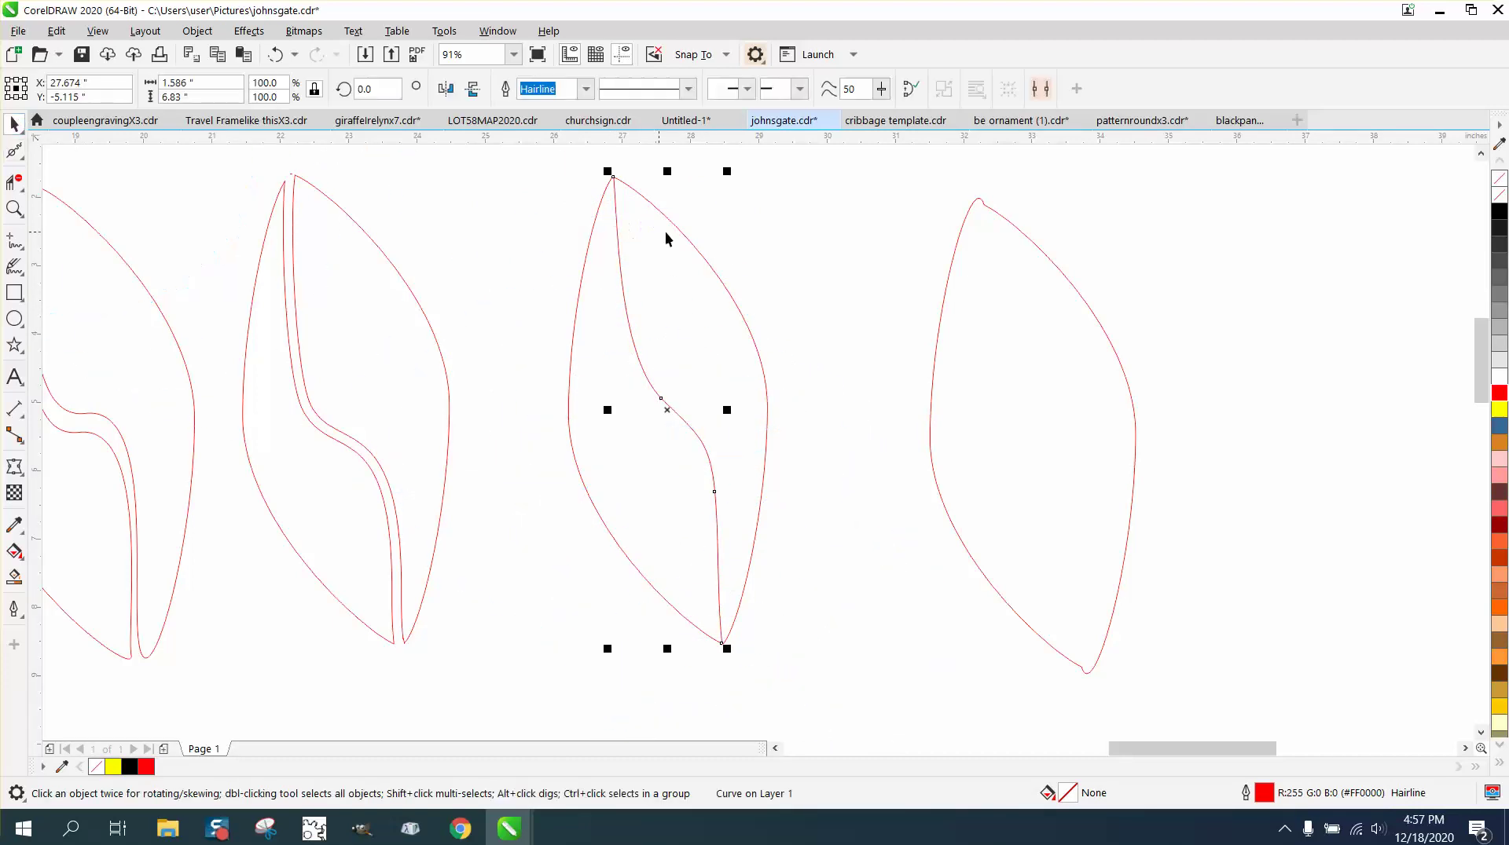
double_click(1258, 793)
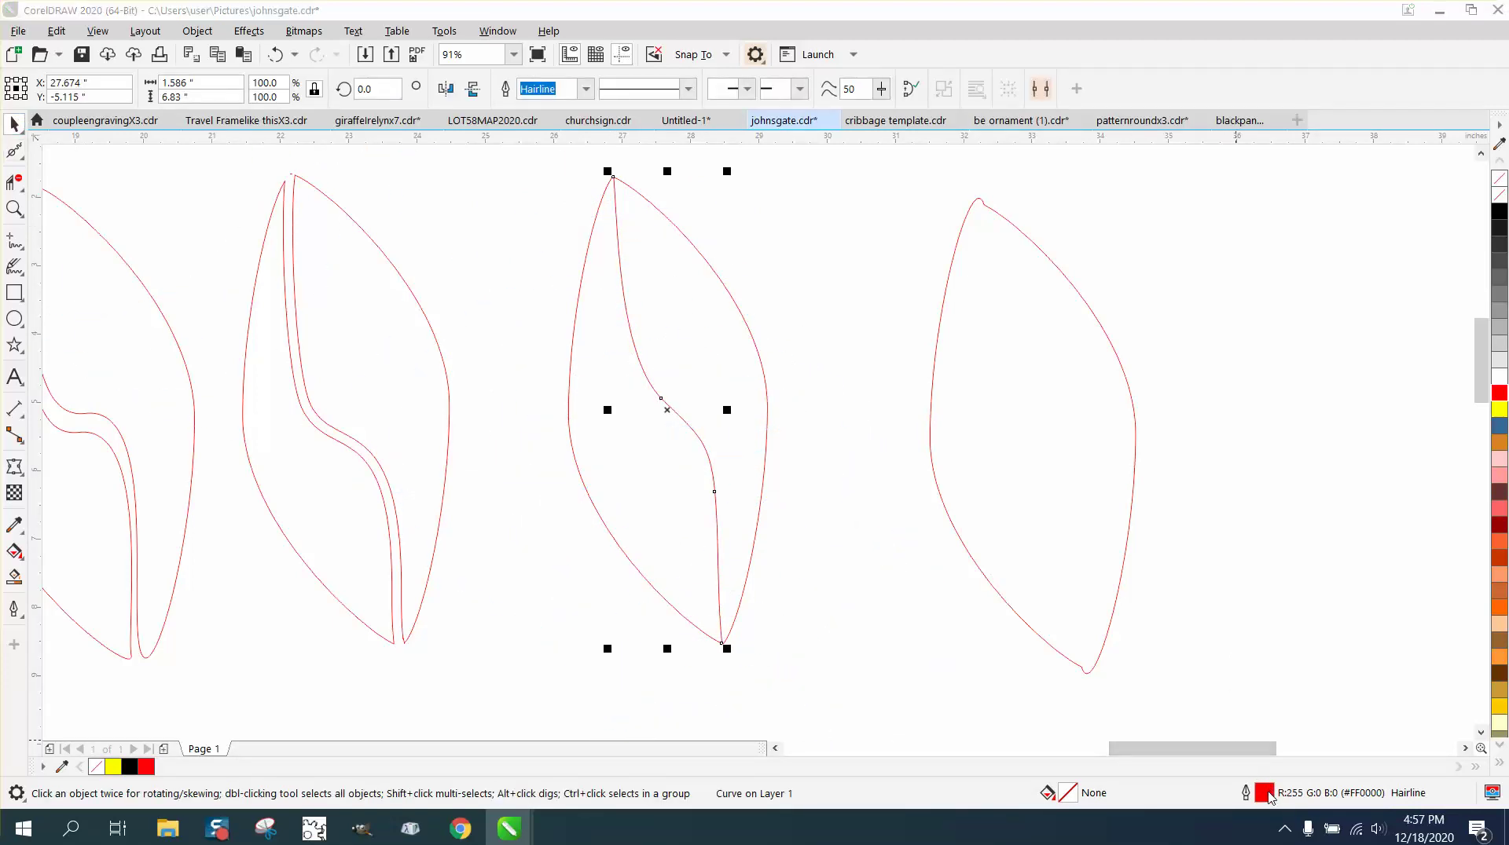
click(635, 345)
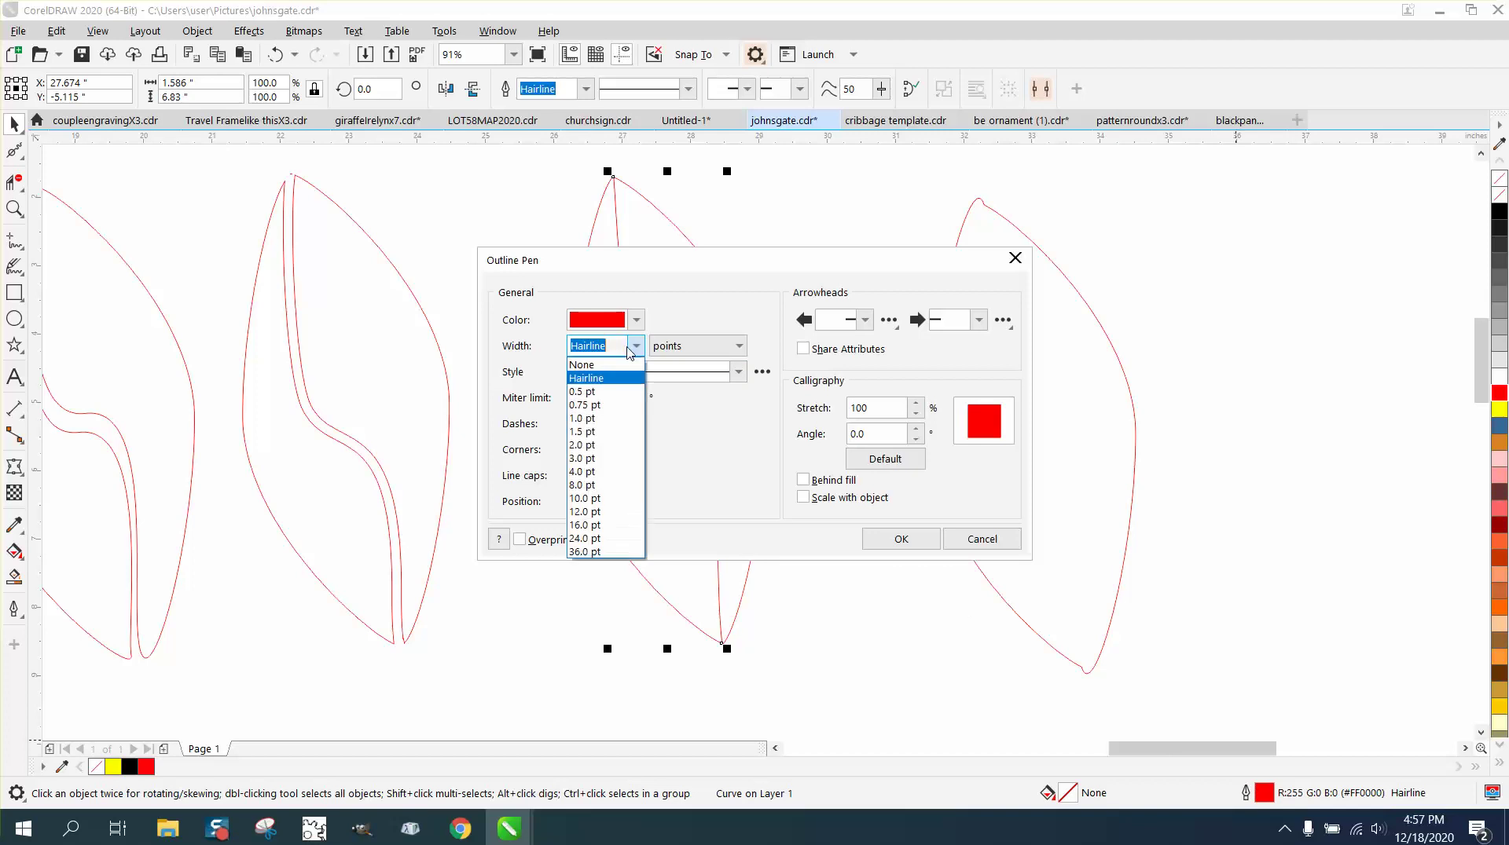
click(577, 498)
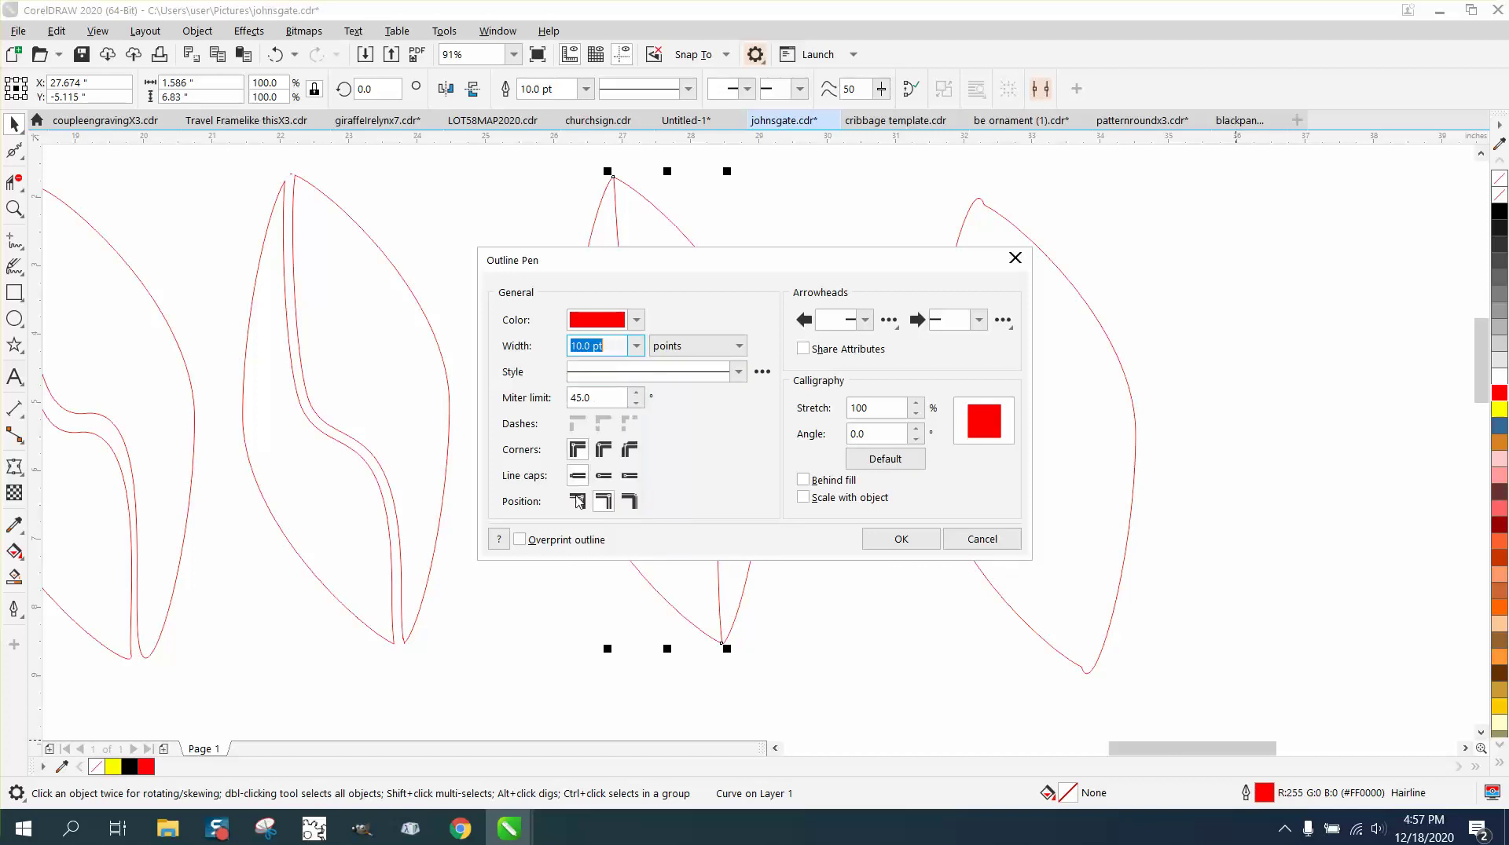
click(901, 541)
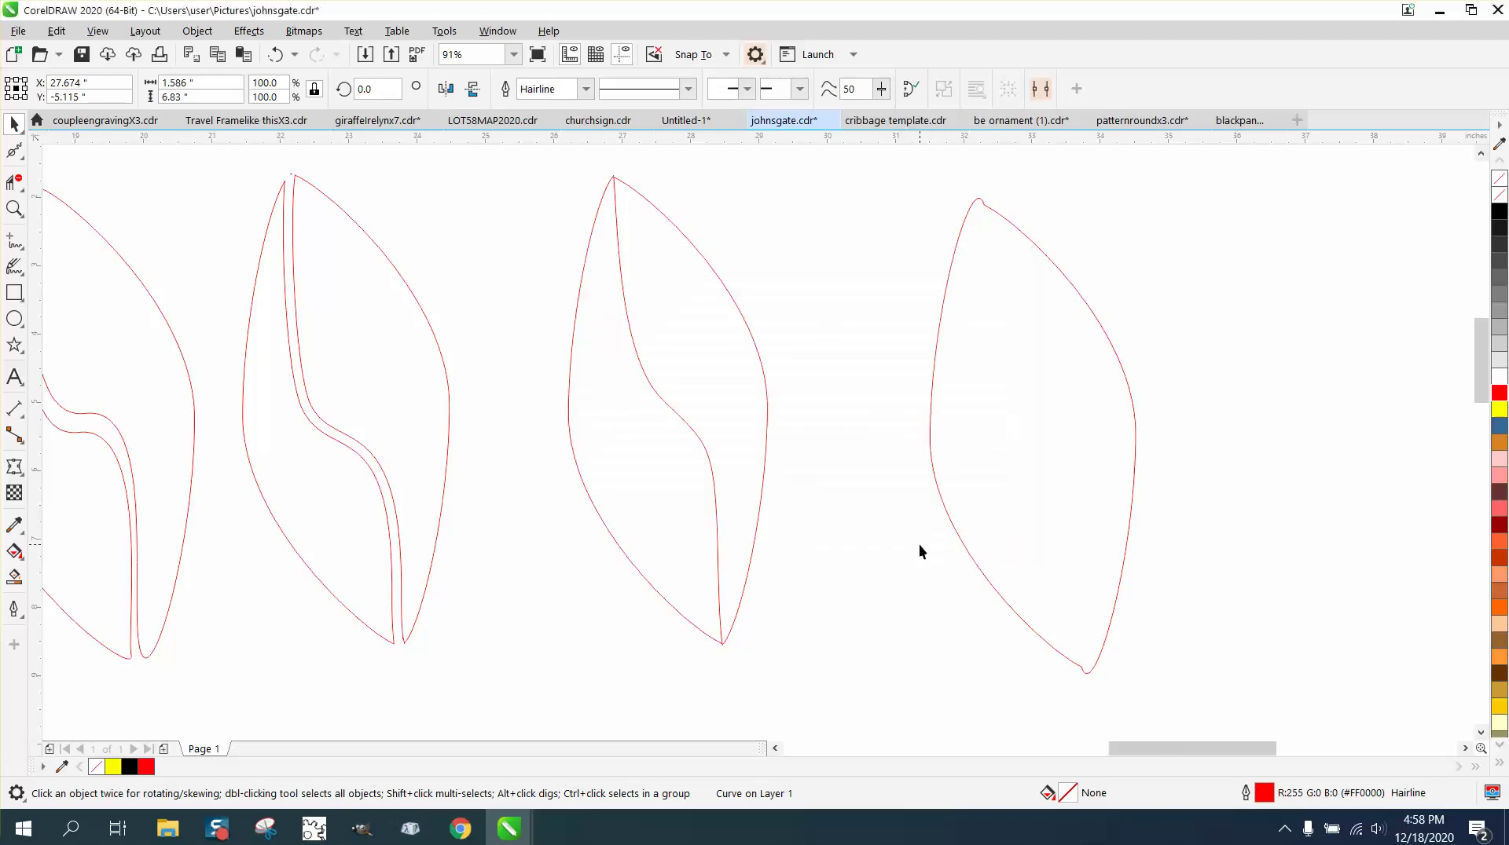
click(700, 432)
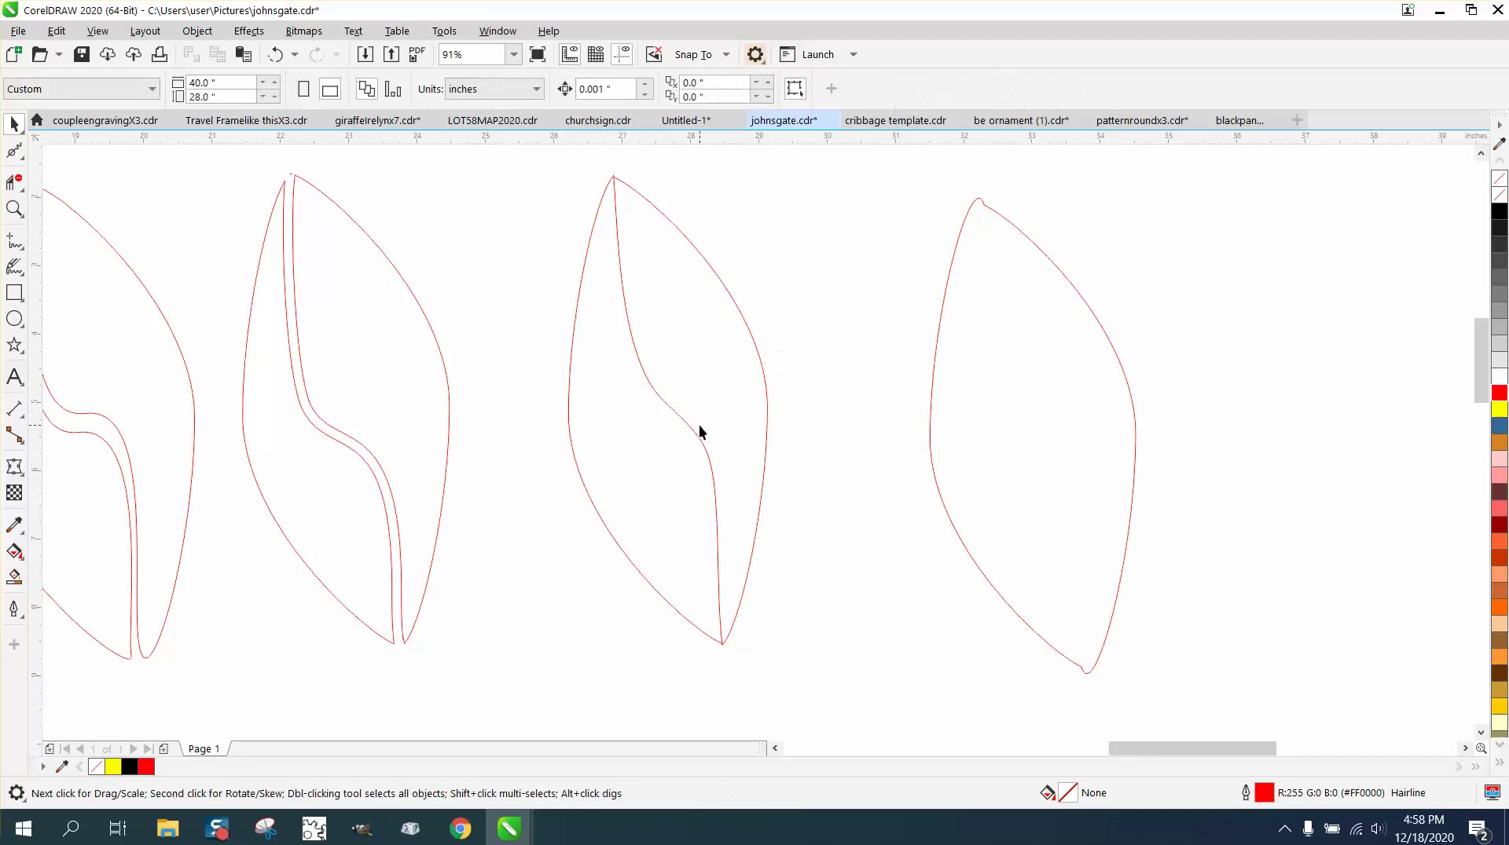
click(693, 435)
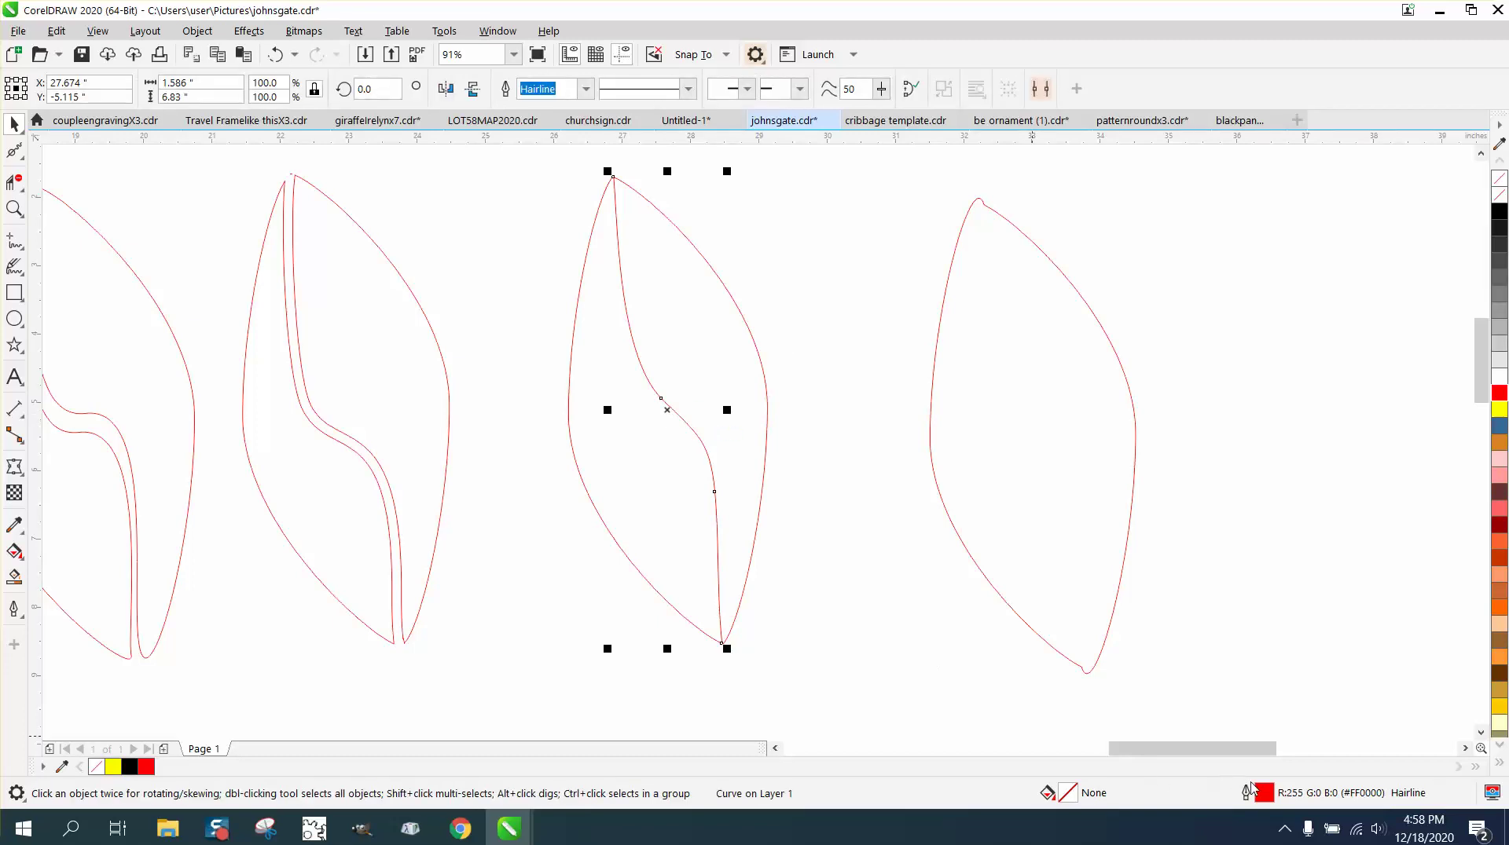
double_click(1260, 792)
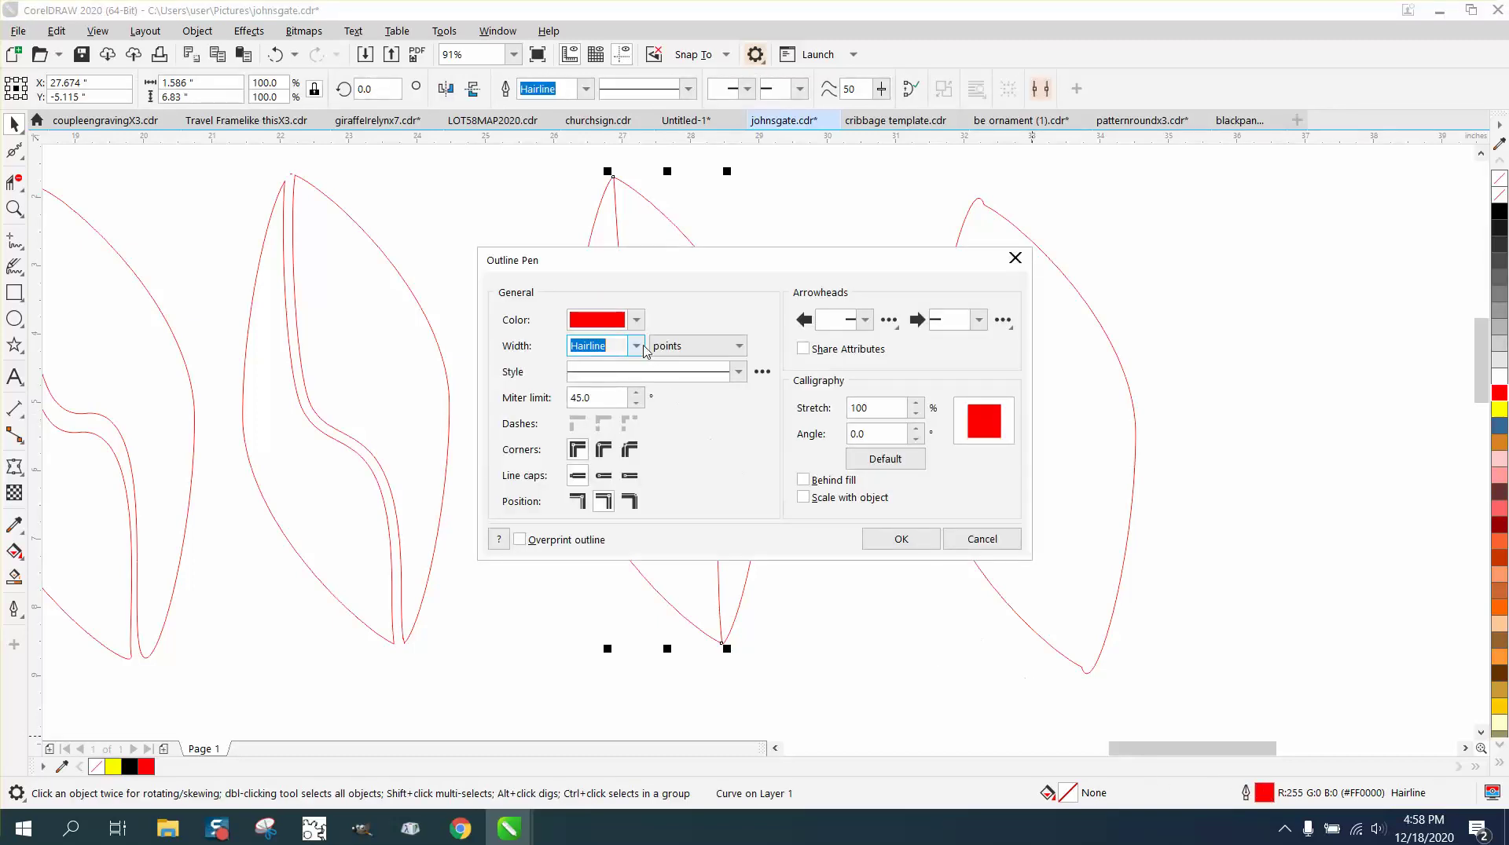
click(638, 347)
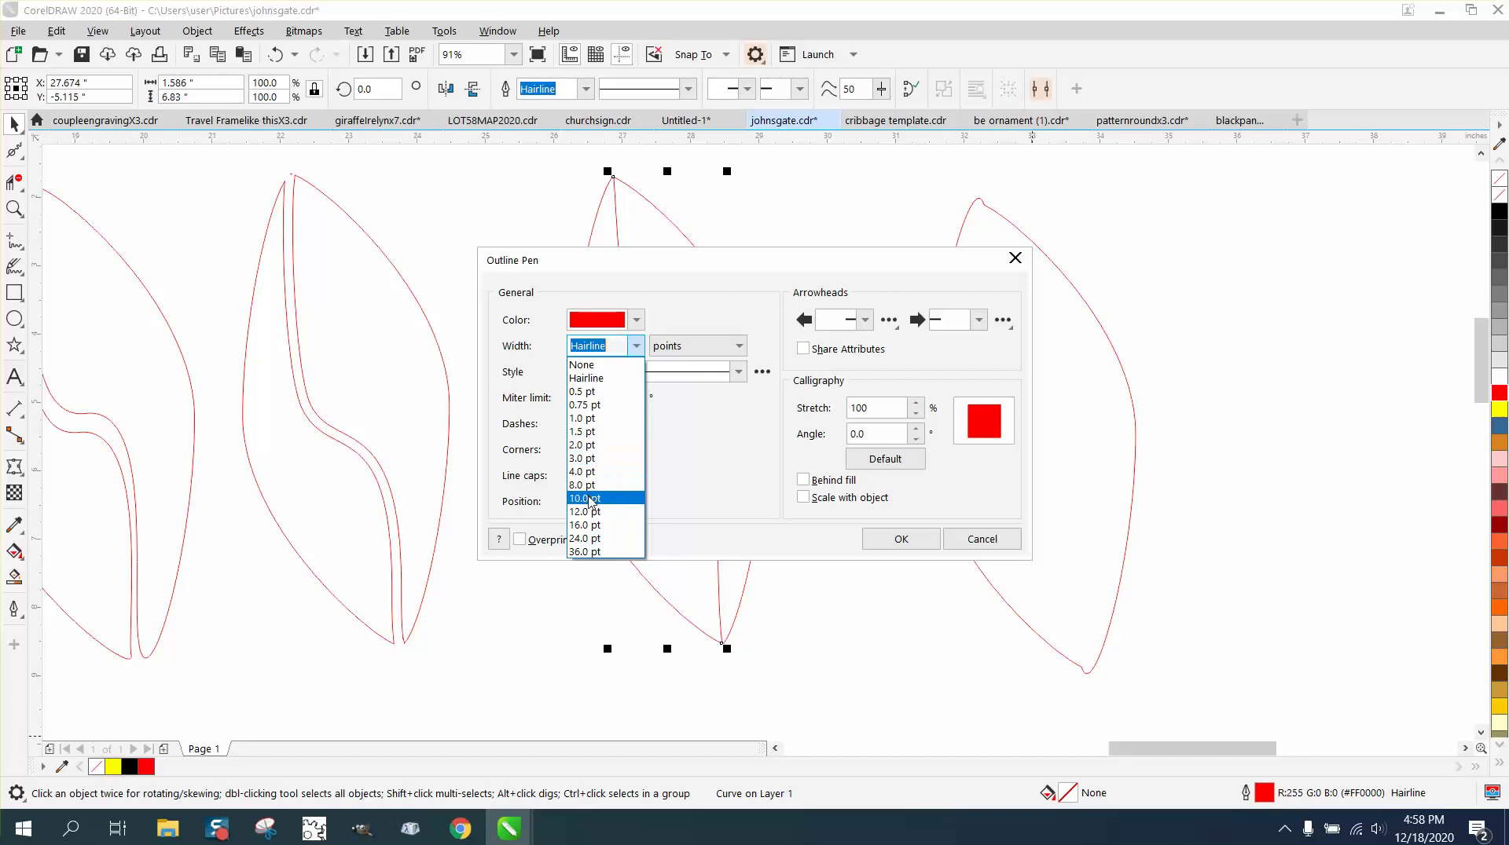
click(589, 499)
click(900, 539)
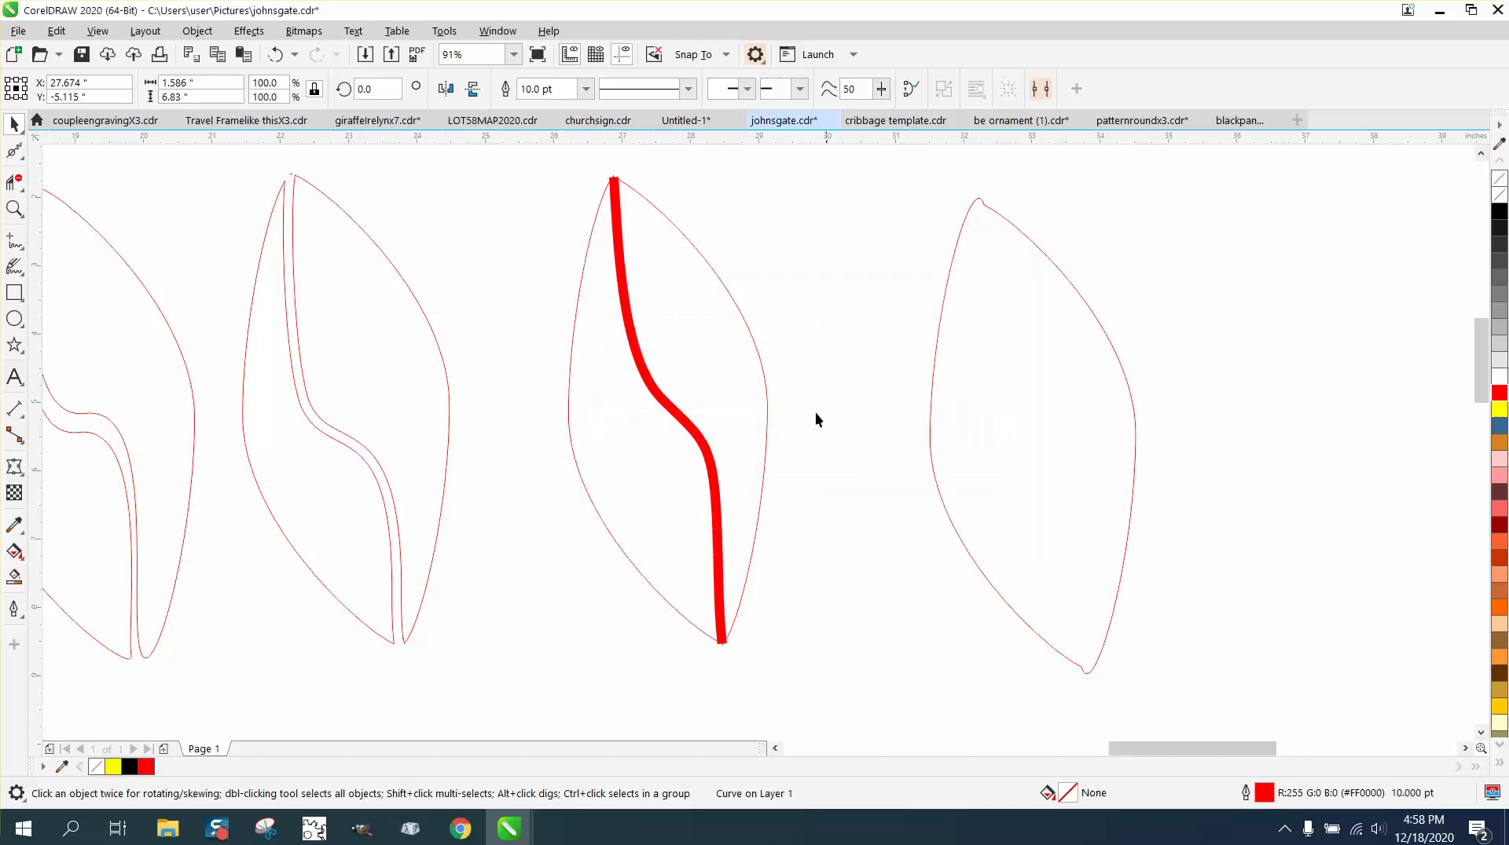
Step: Convert the 10 pt S-stroke to an object with no fill and a red hairline outline
click(197, 31)
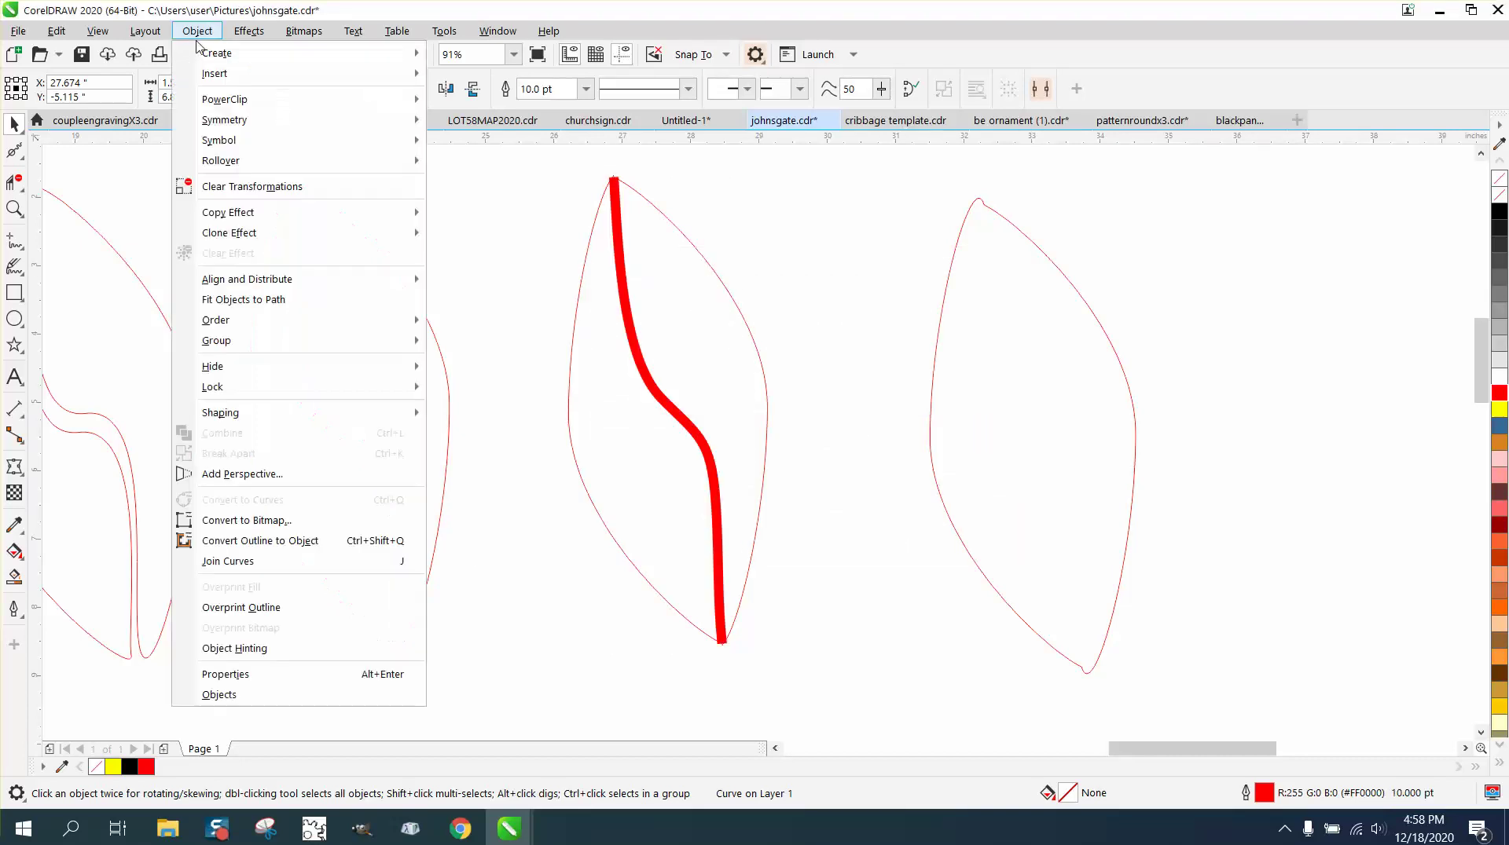
click(265, 542)
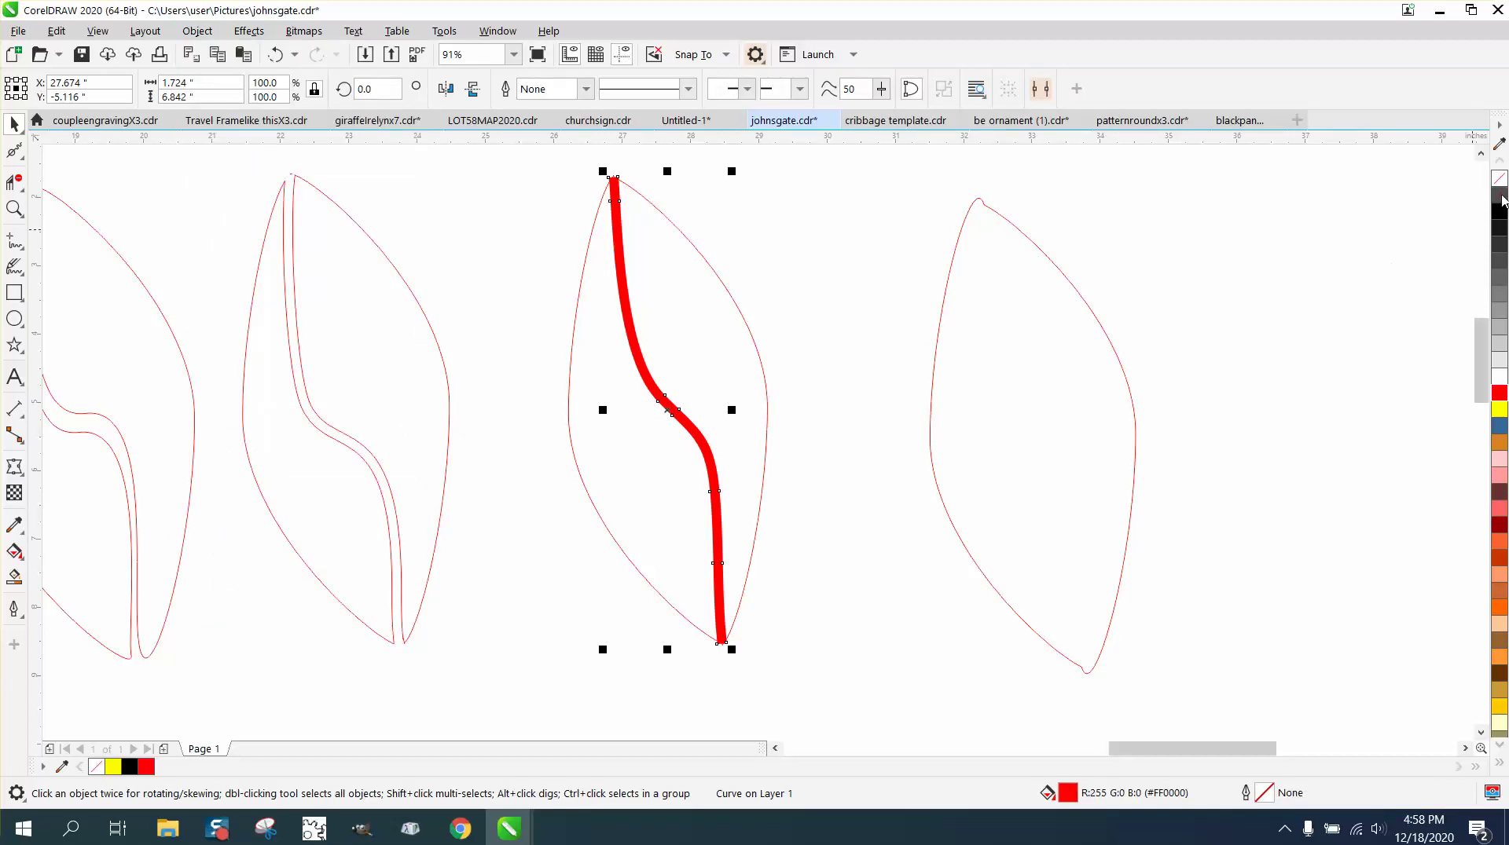
click(1500, 196)
right_click(1501, 401)
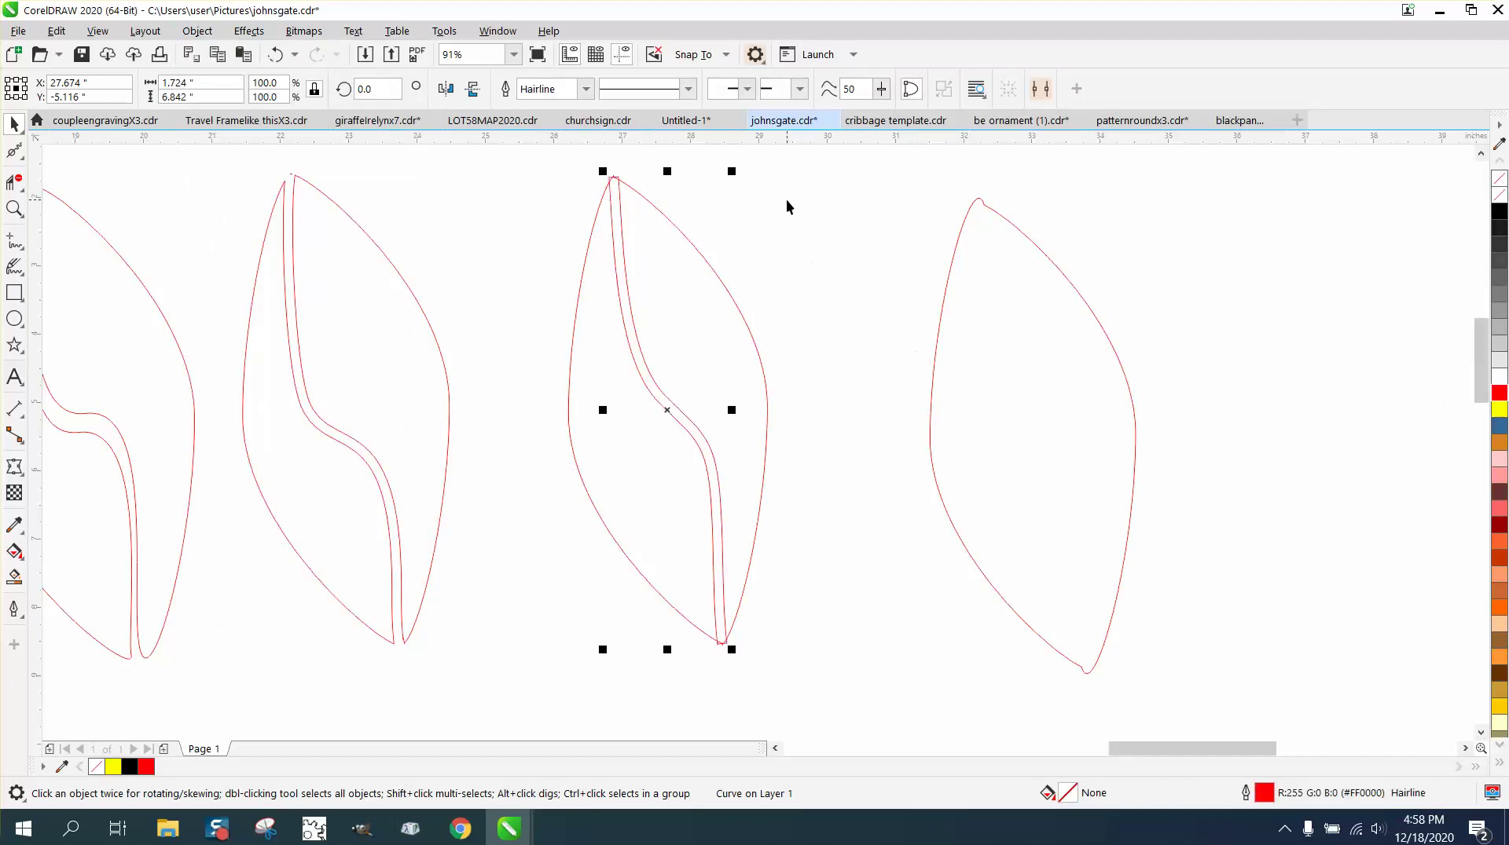
Step: Select the third leaf and its channel together and apply Back minus front
drag(542, 156, 552, 289)
drag(840, 686, 841, 685)
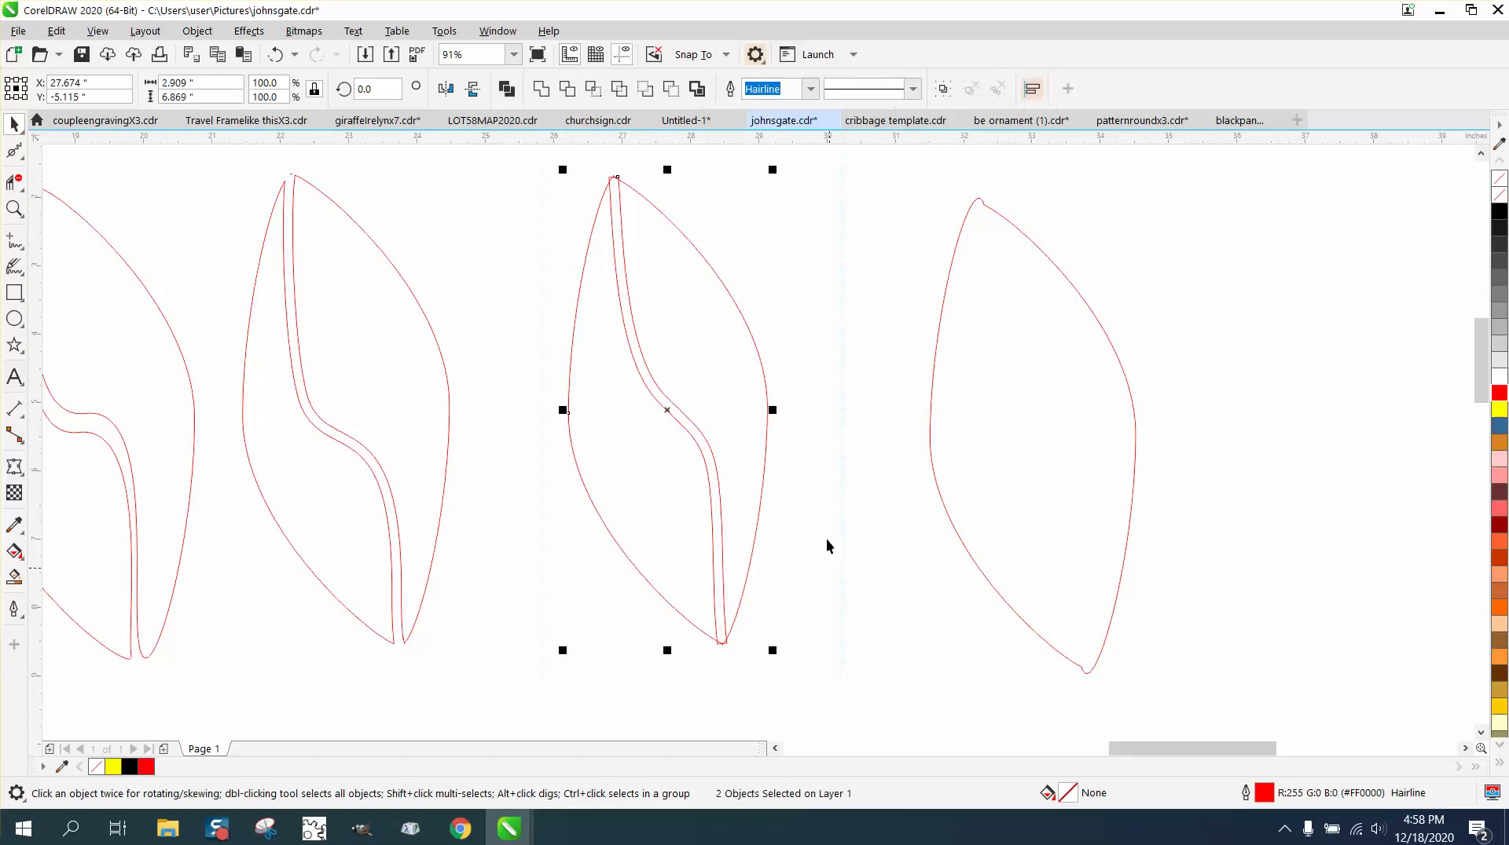
click(670, 90)
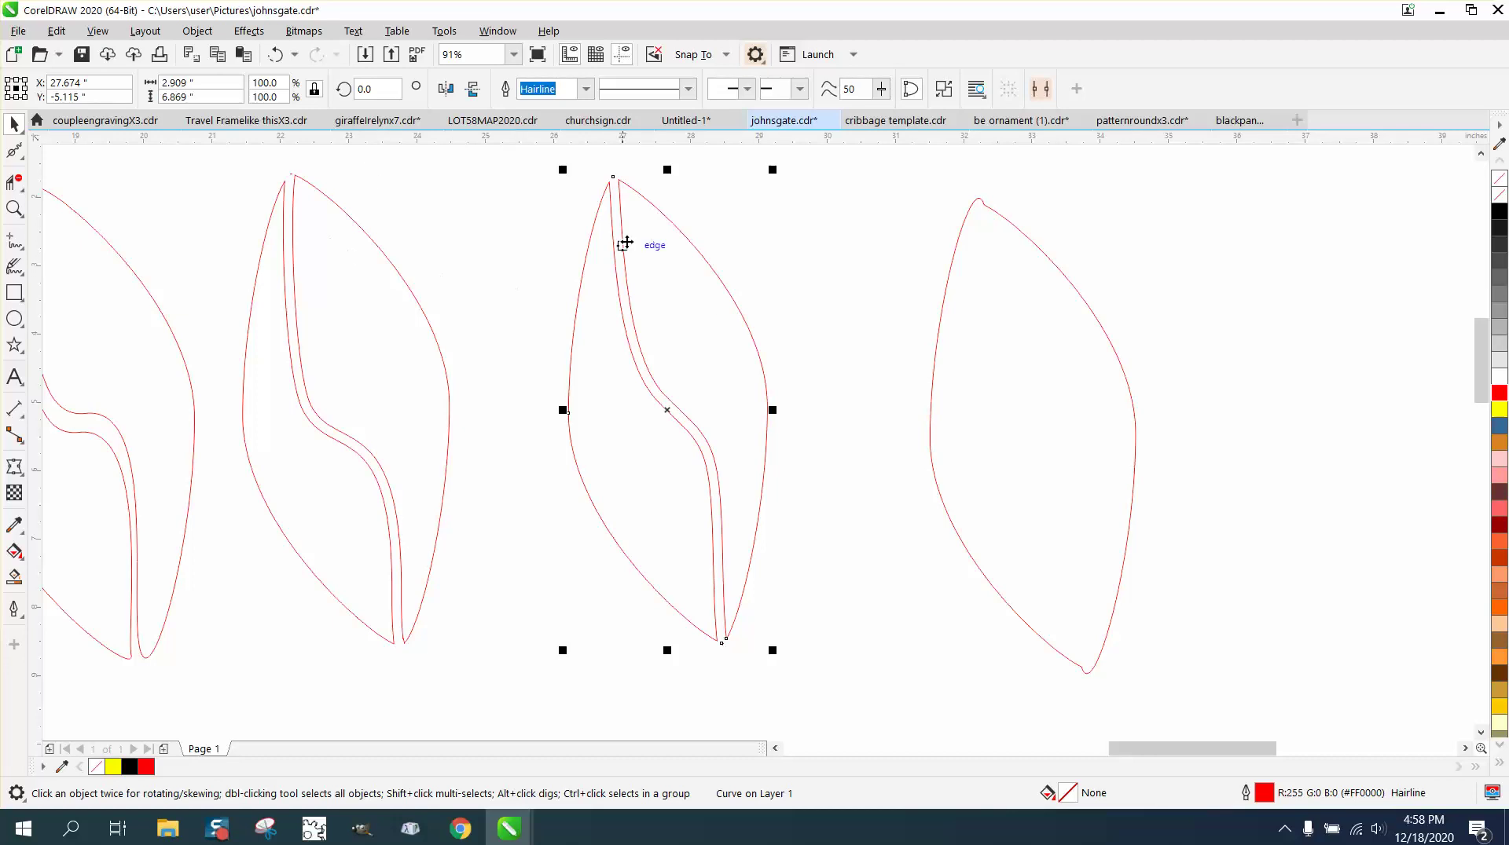
click(275, 56)
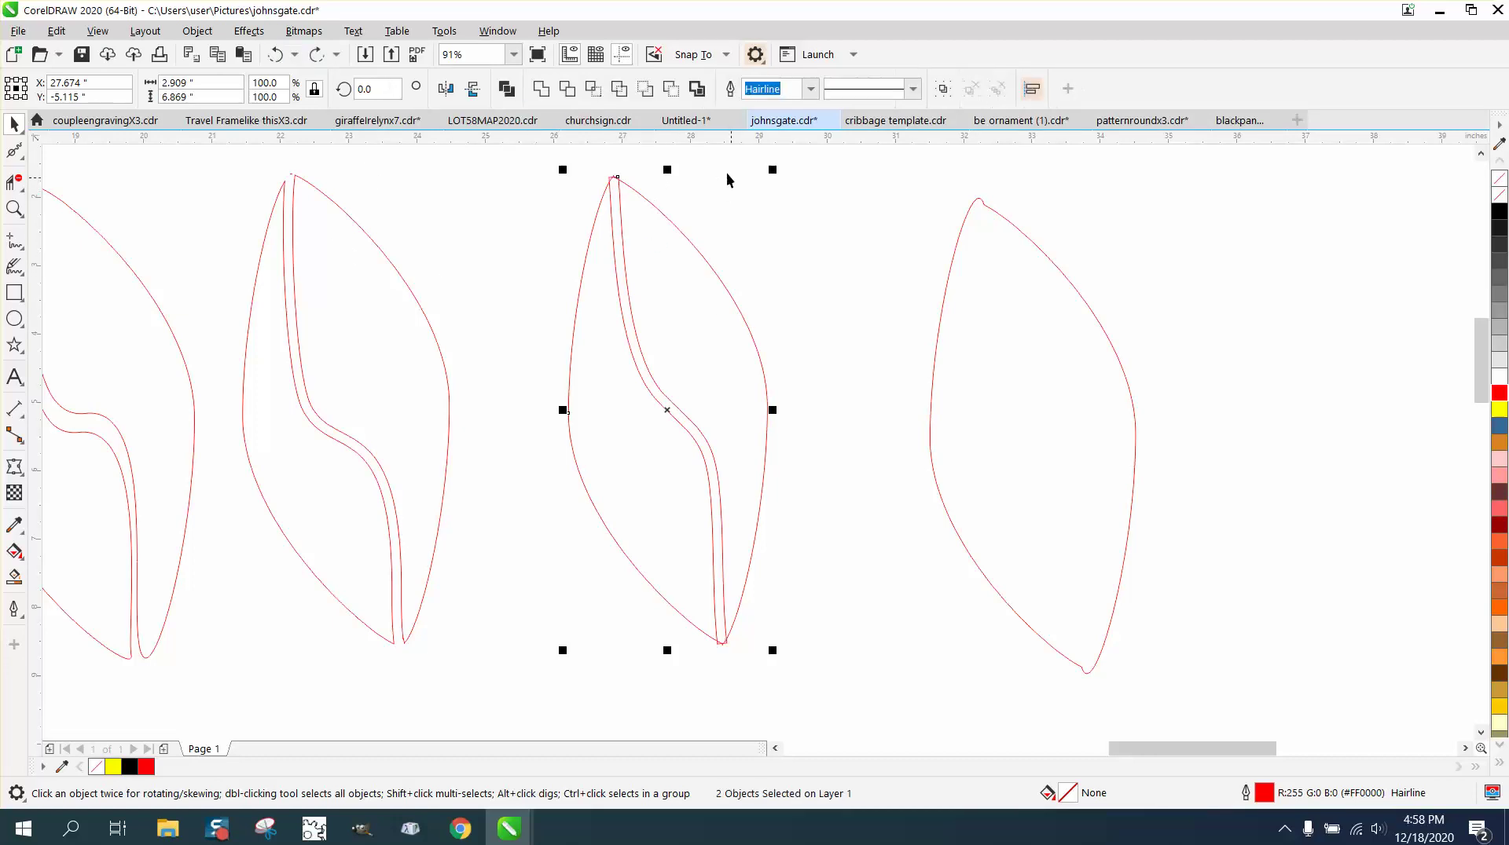
click(672, 89)
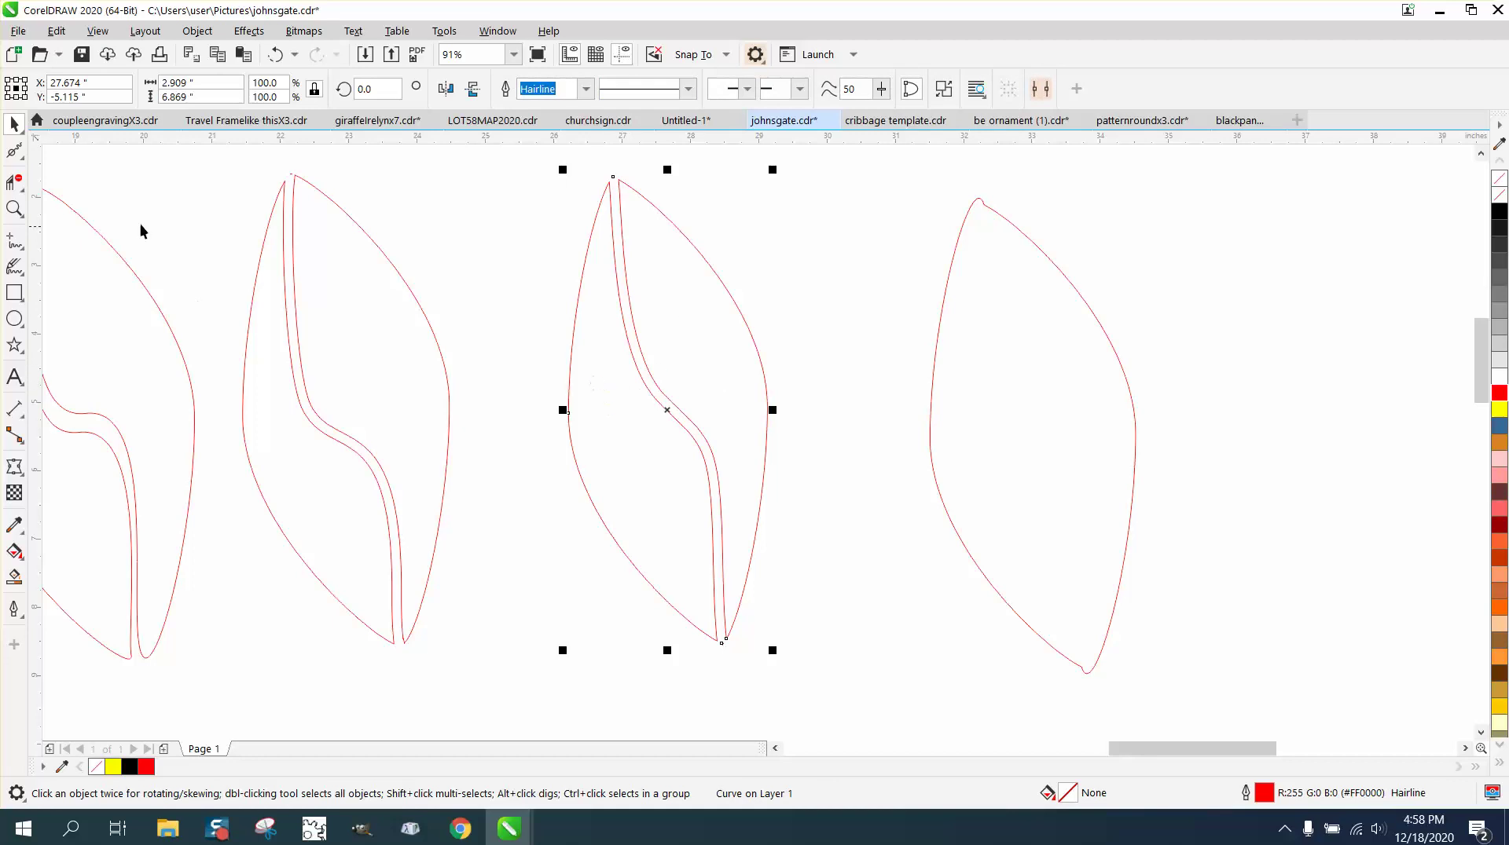
click(15, 208)
Step: Zoom around the leaves to inspect the cuts, ending close on the cut third leaf
drag(557, 234, 825, 685)
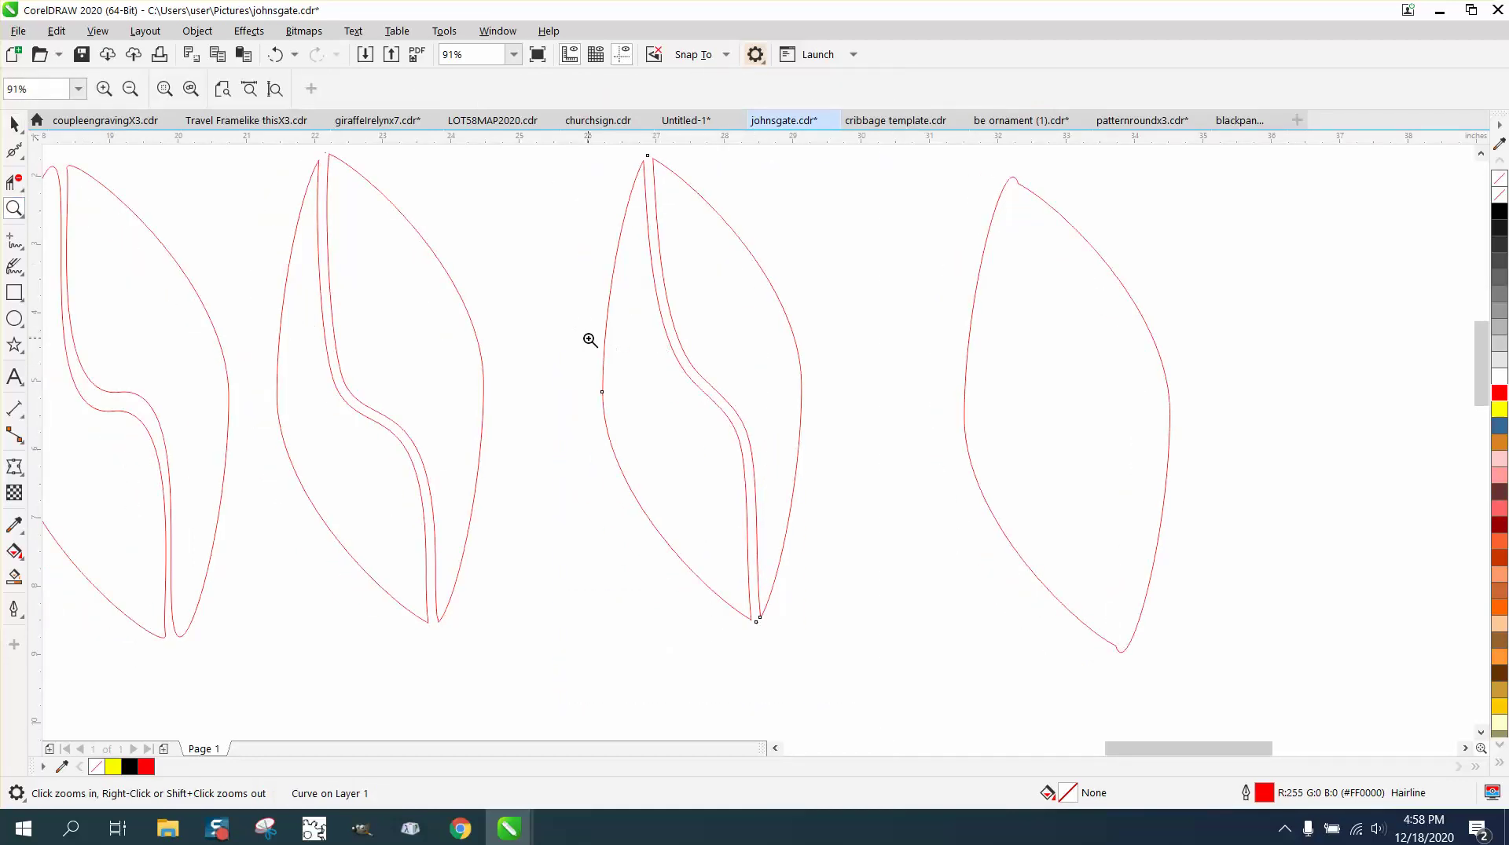
right_click(589, 313)
drag(605, 218, 712, 507)
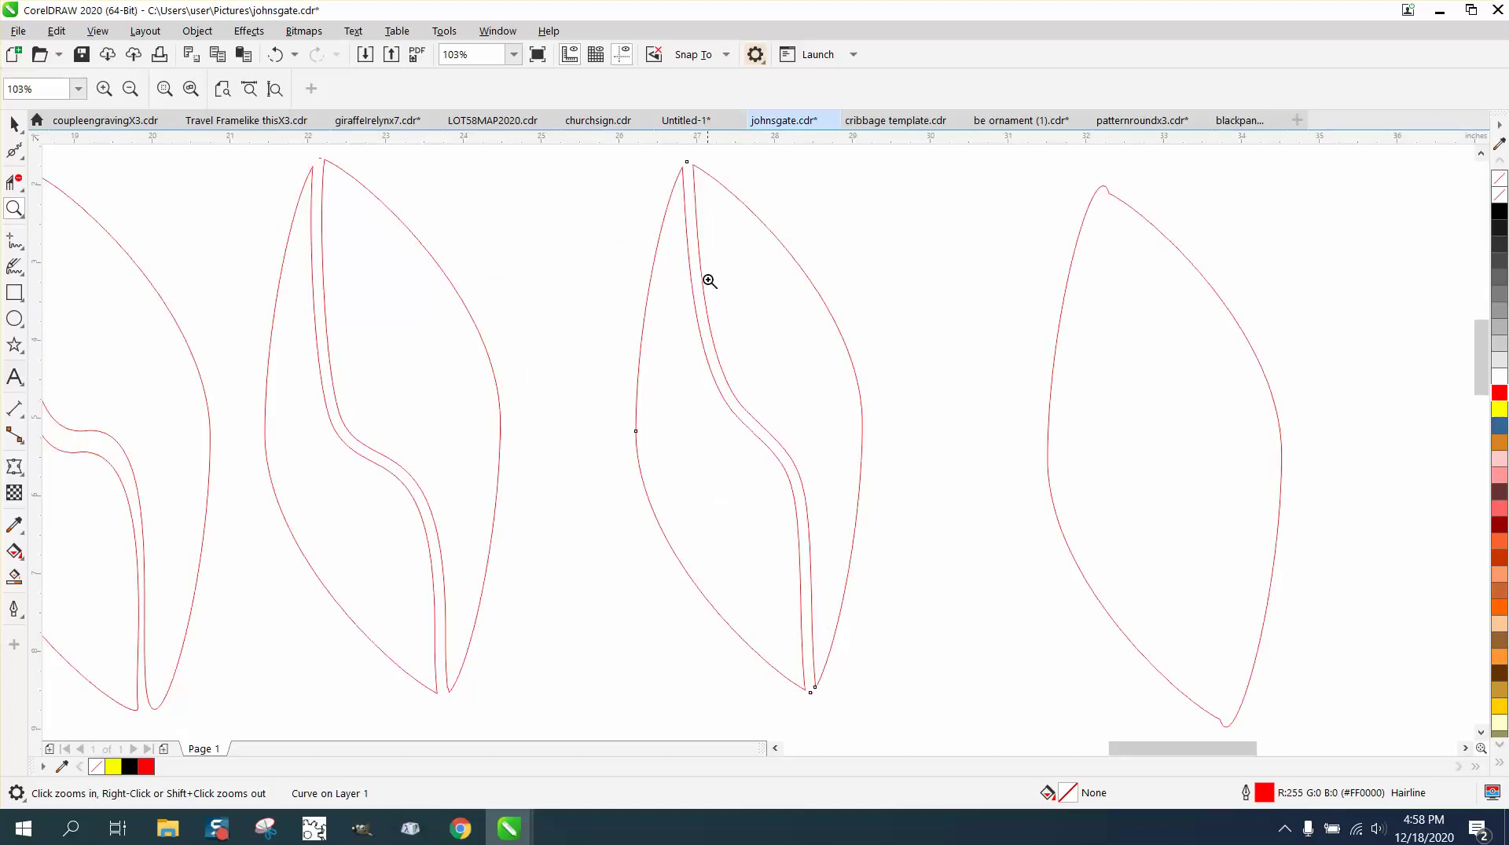
right_click(402, 369)
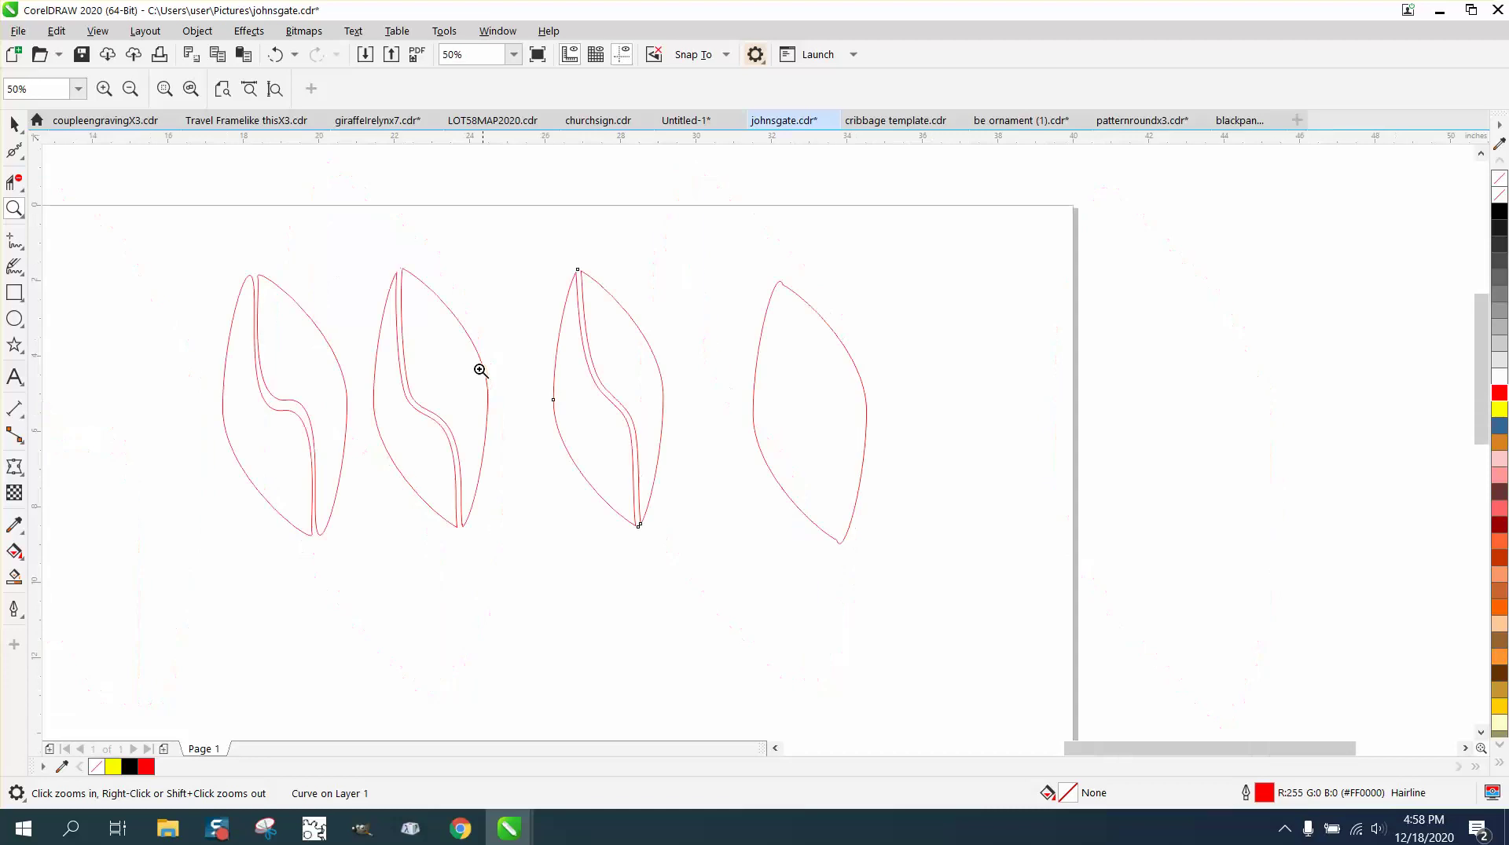
drag(258, 323, 336, 531)
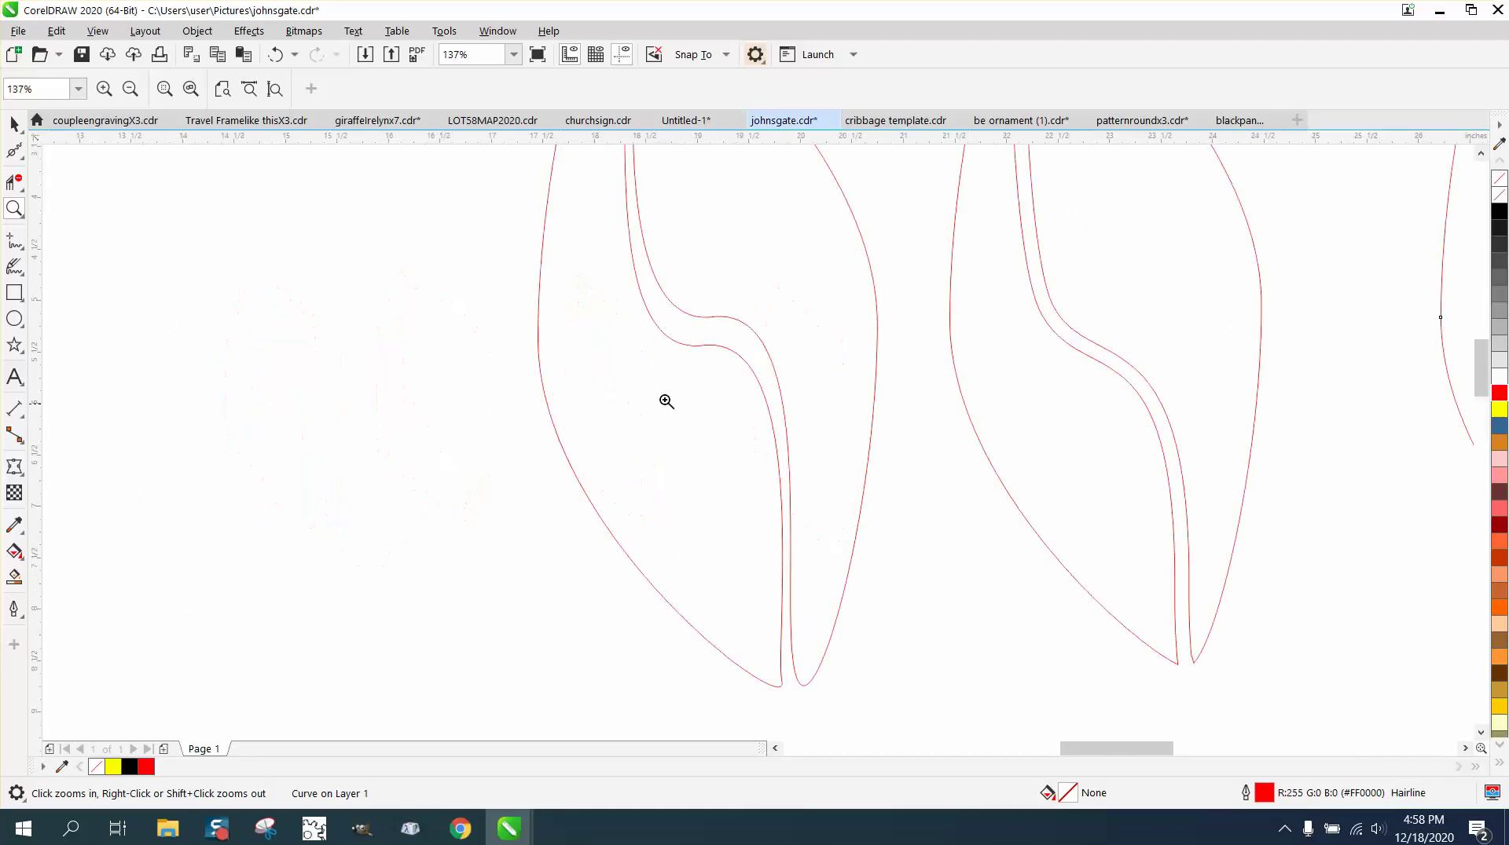
click(26, 181)
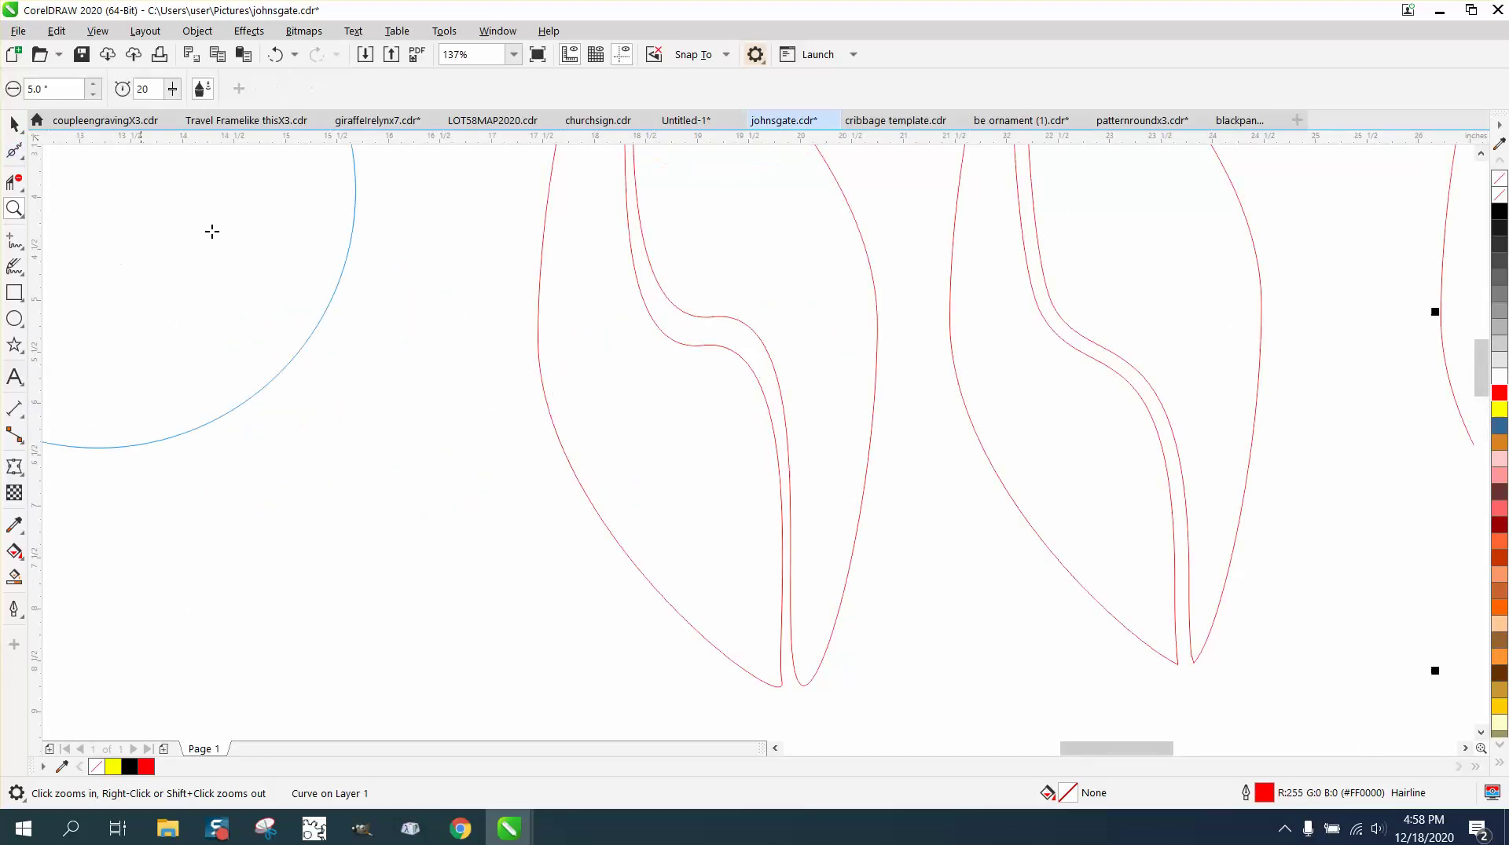
click(14, 123)
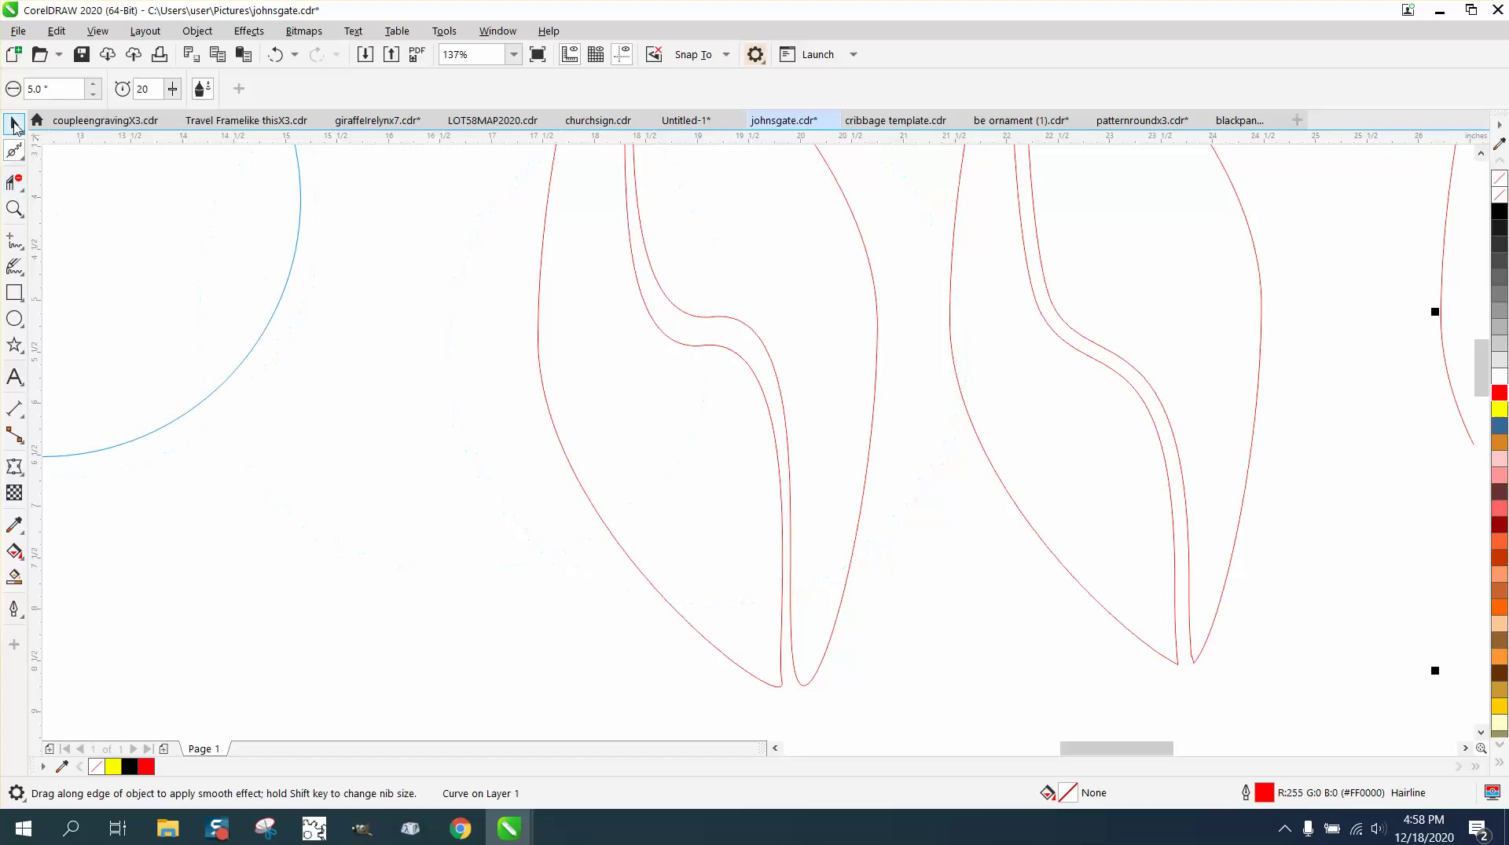
scroll(395, 336, down, 3)
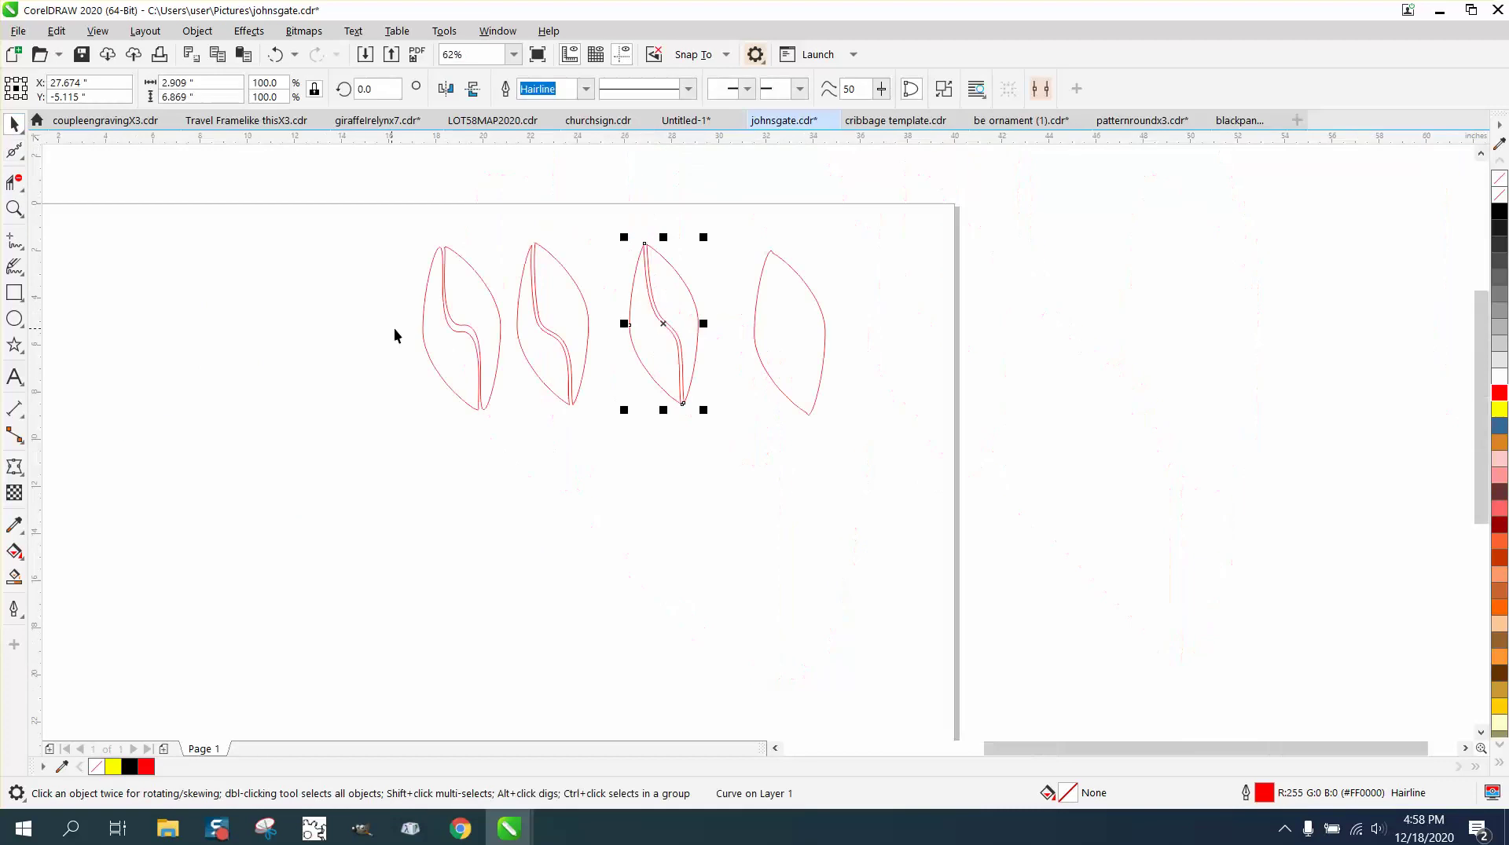
click(14, 208)
click(95, 209)
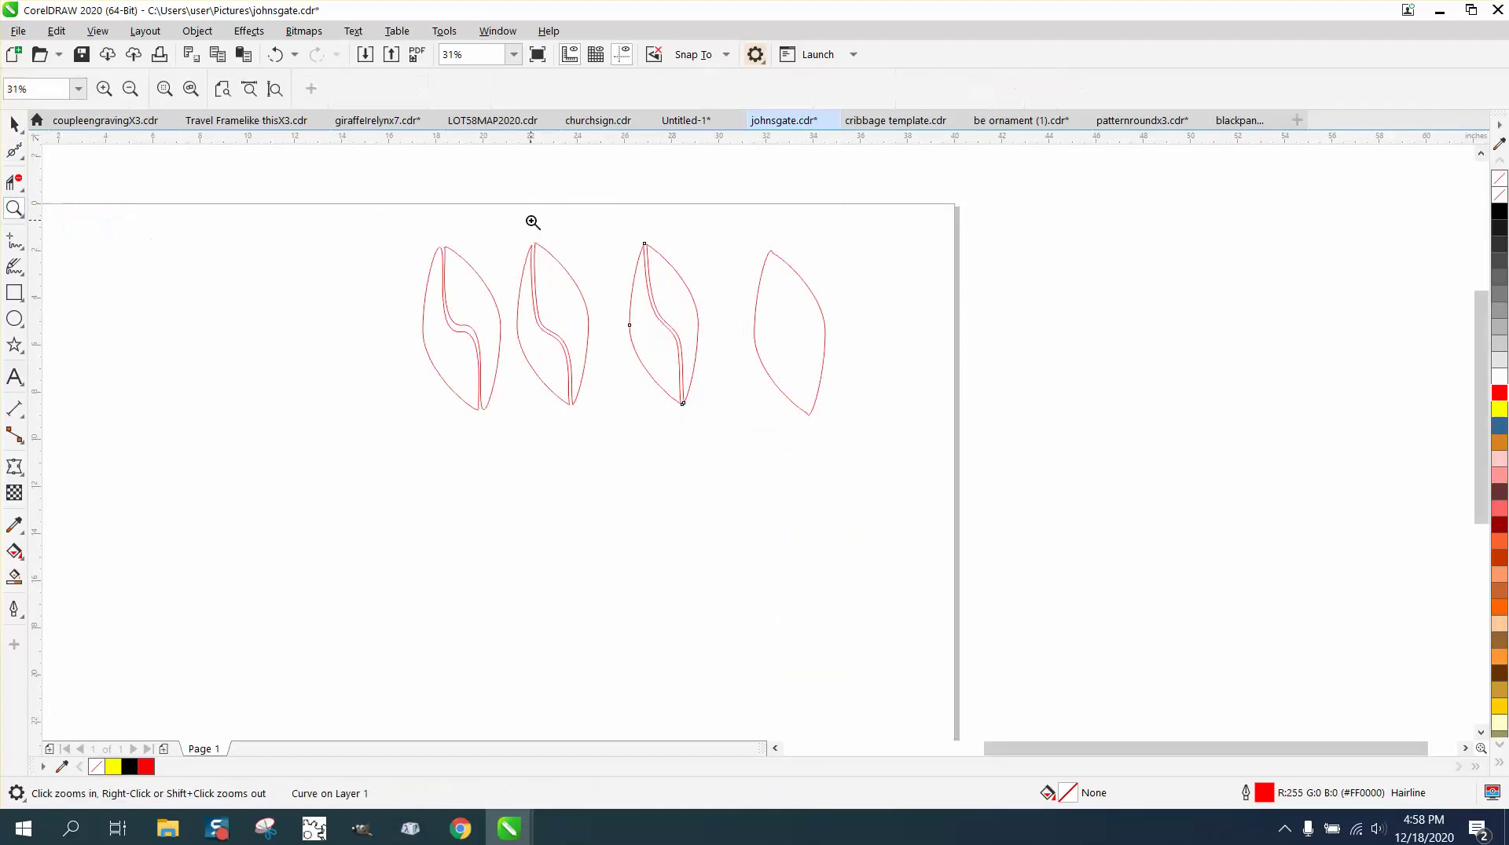
drag(599, 229, 788, 443)
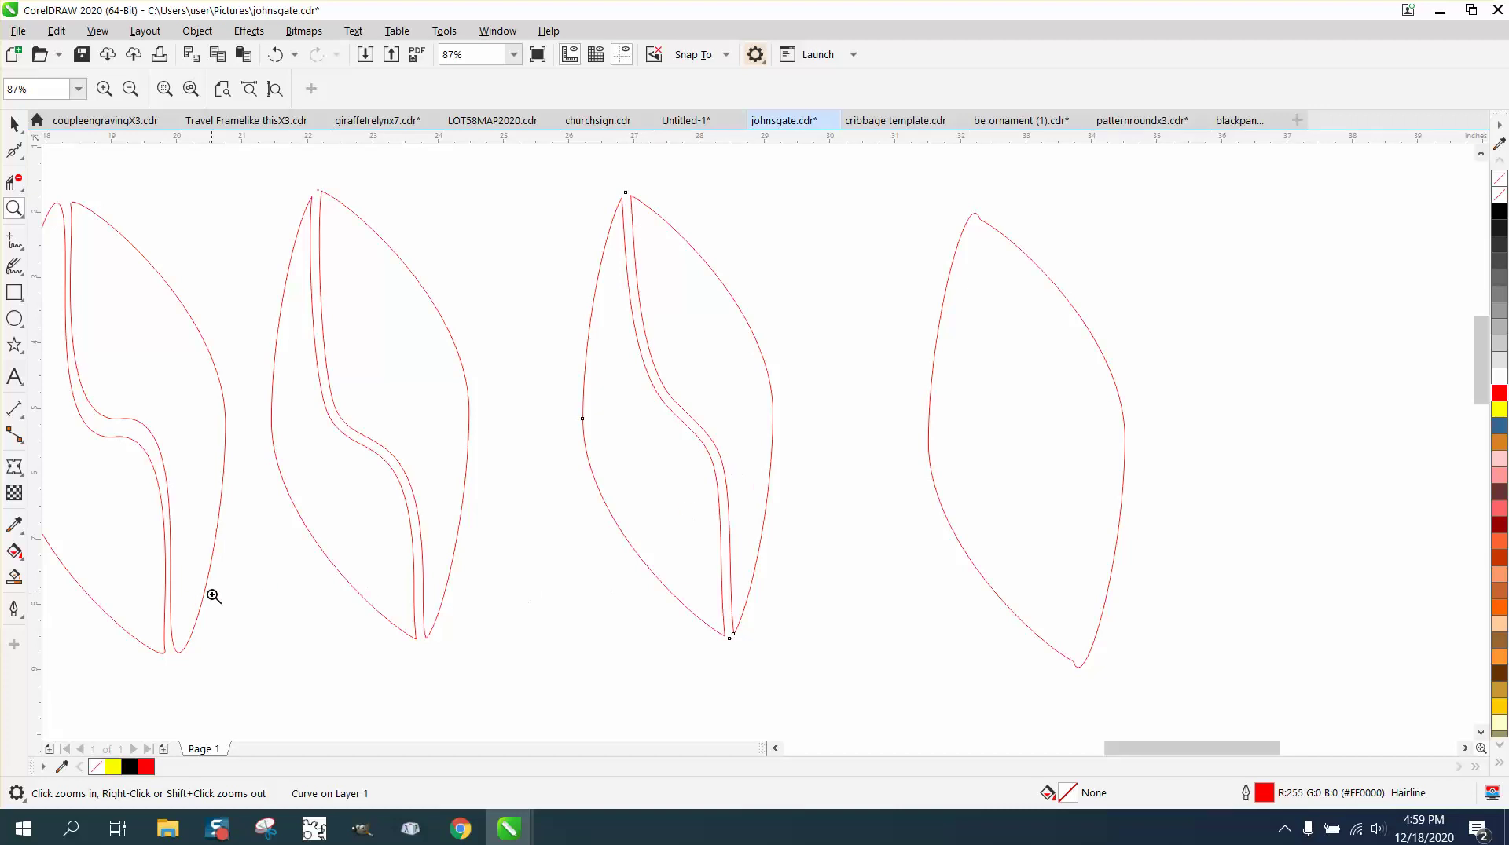
Step: Smart Fill the left and right halves of the third leaf black
click(15, 577)
click(643, 498)
click(710, 414)
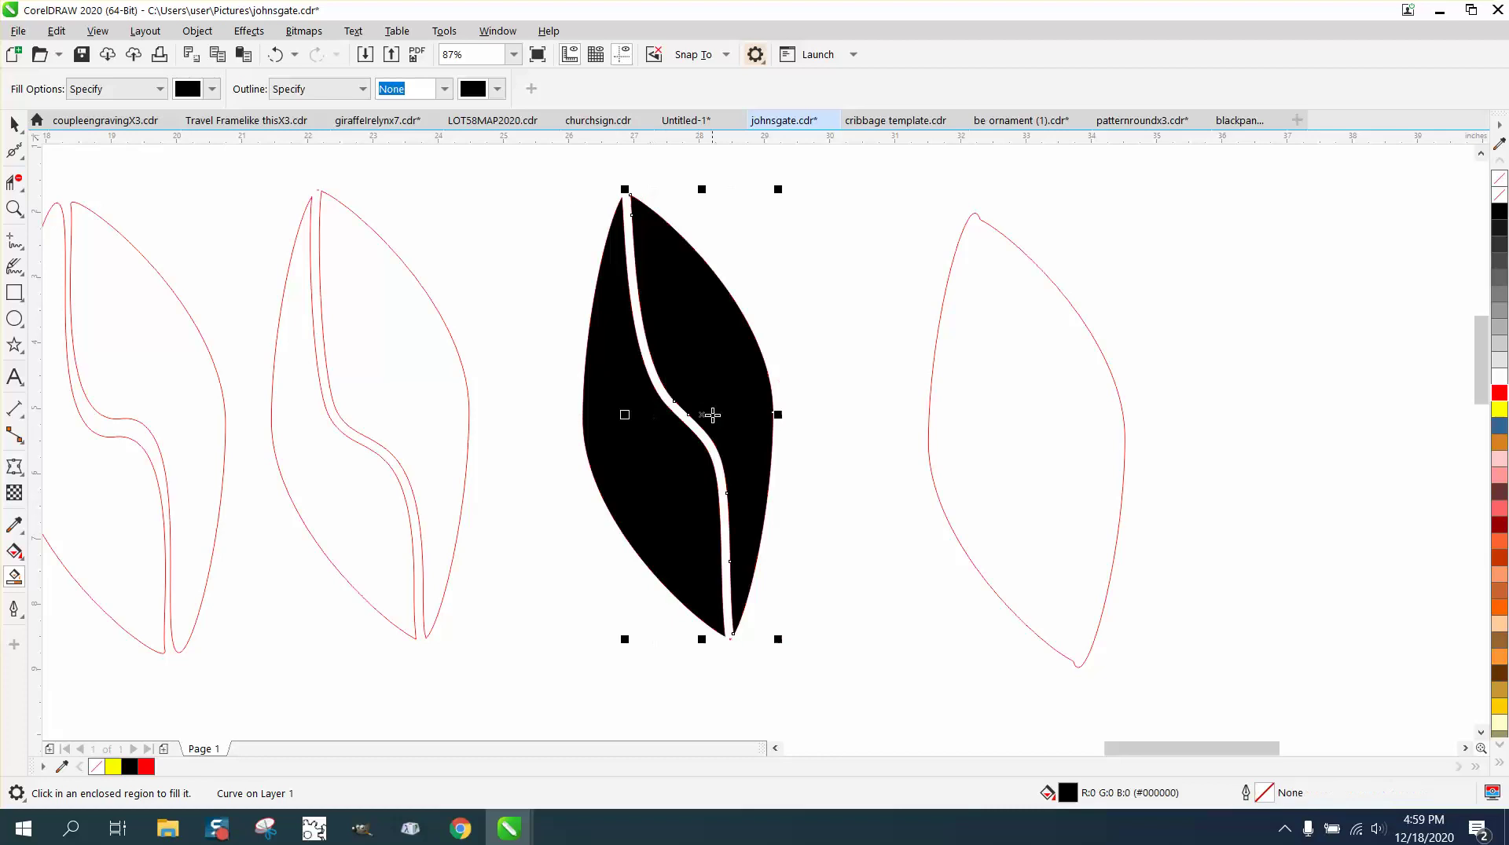